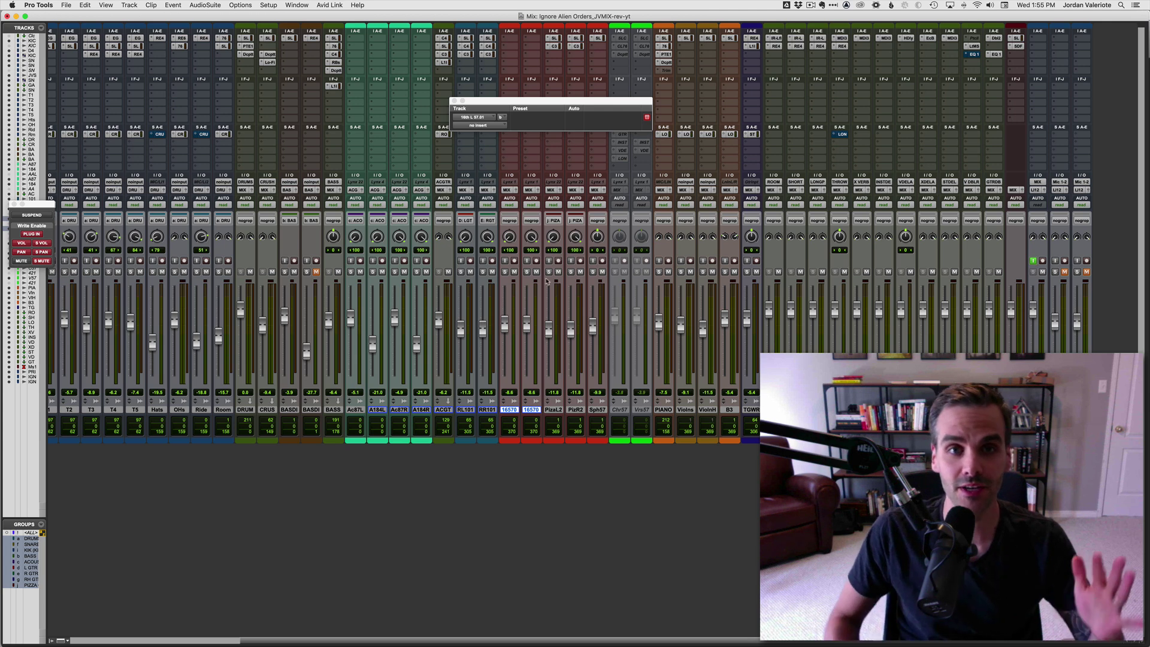
Step: Close the floating plug-in window over the mixer and clear the track selection
click(453, 101)
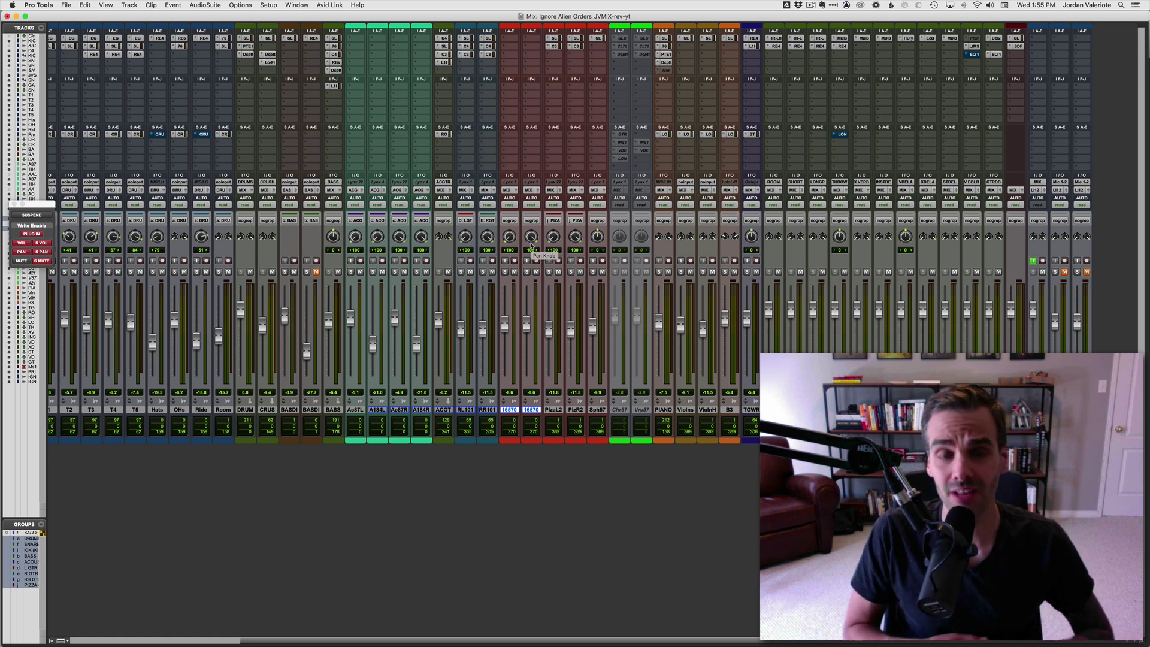
click(511, 411)
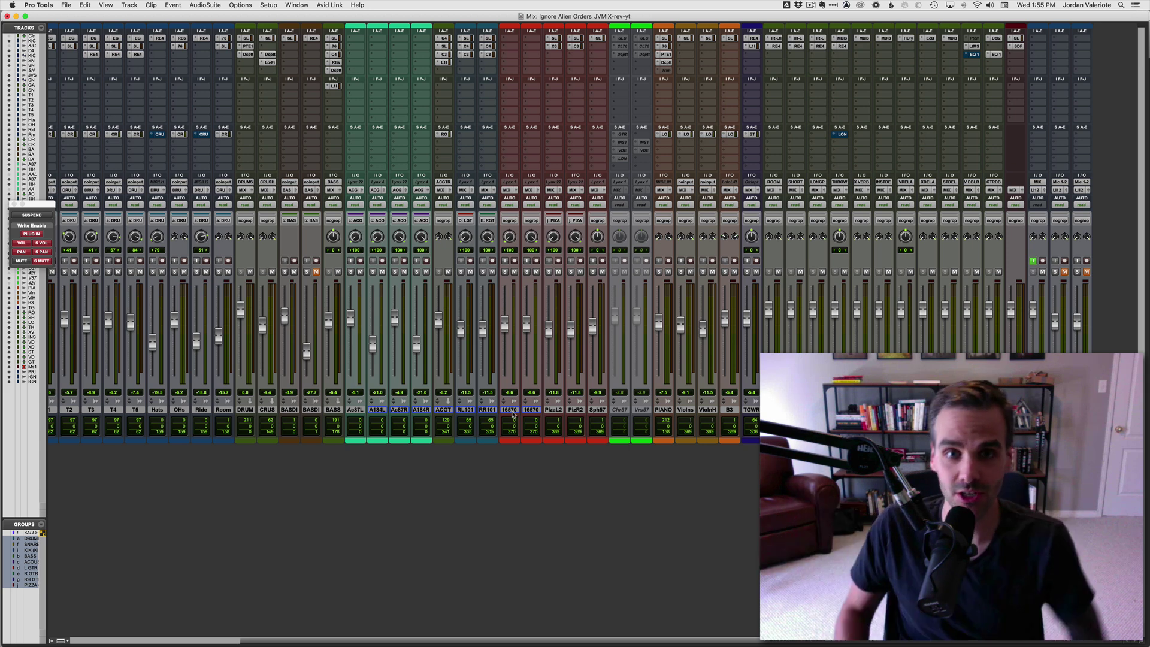
Step: In the Edit window, play the session and solo 16th L 57.01 and 16th R 57.01
key(super+equal)
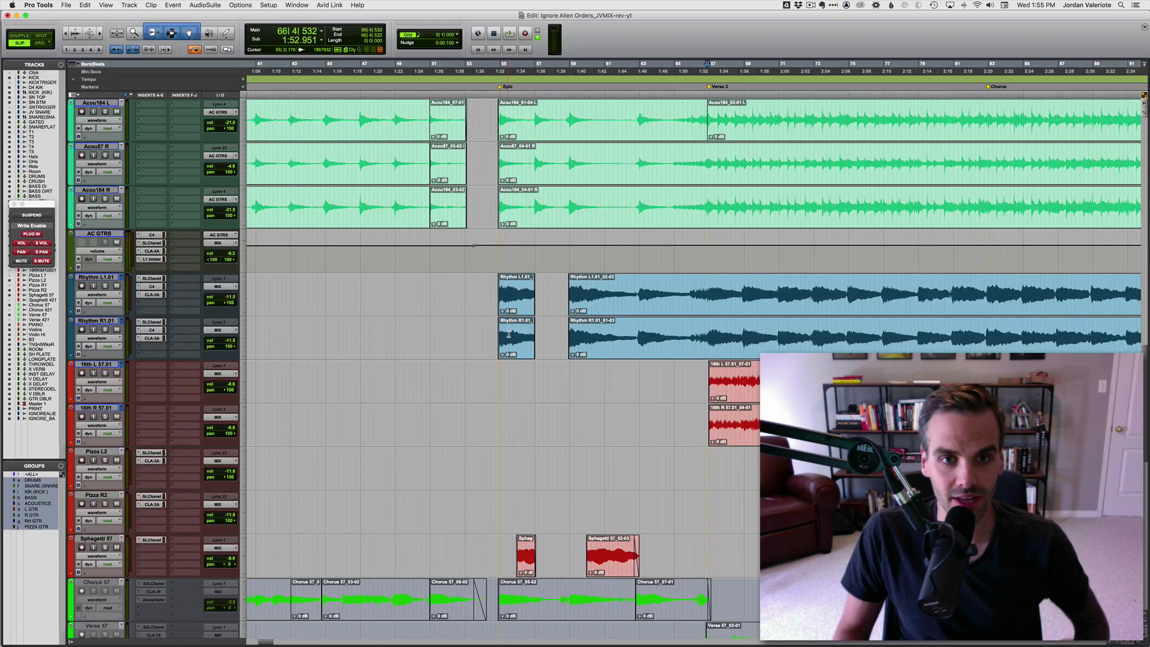
scroll(511, 336, right, 5)
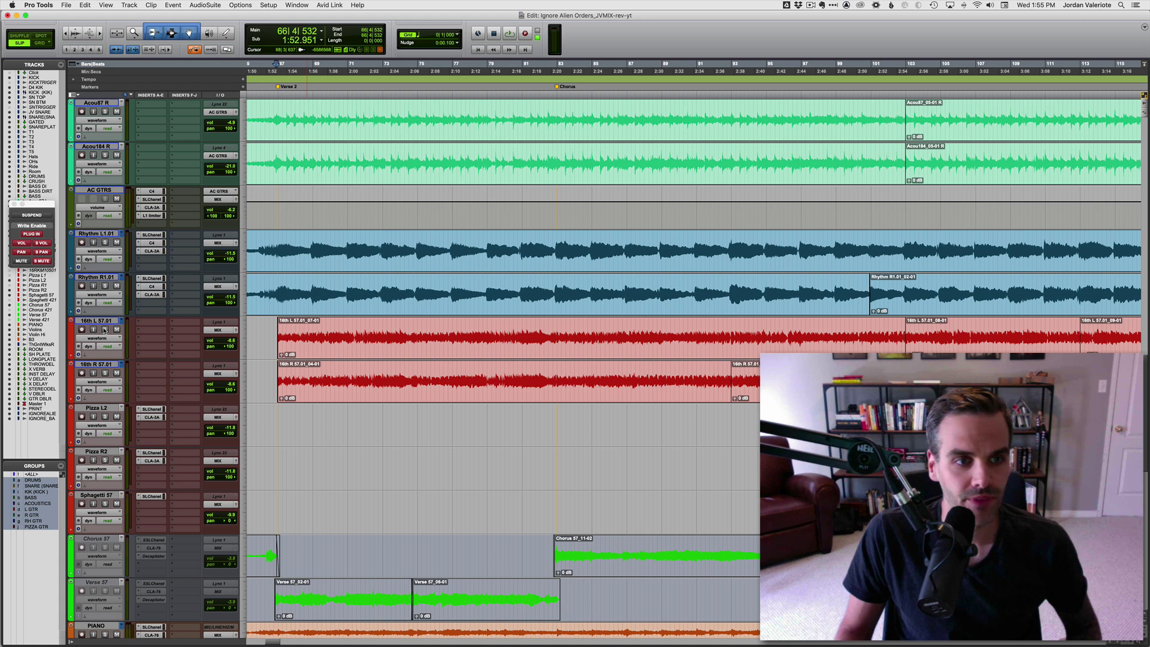
key(space)
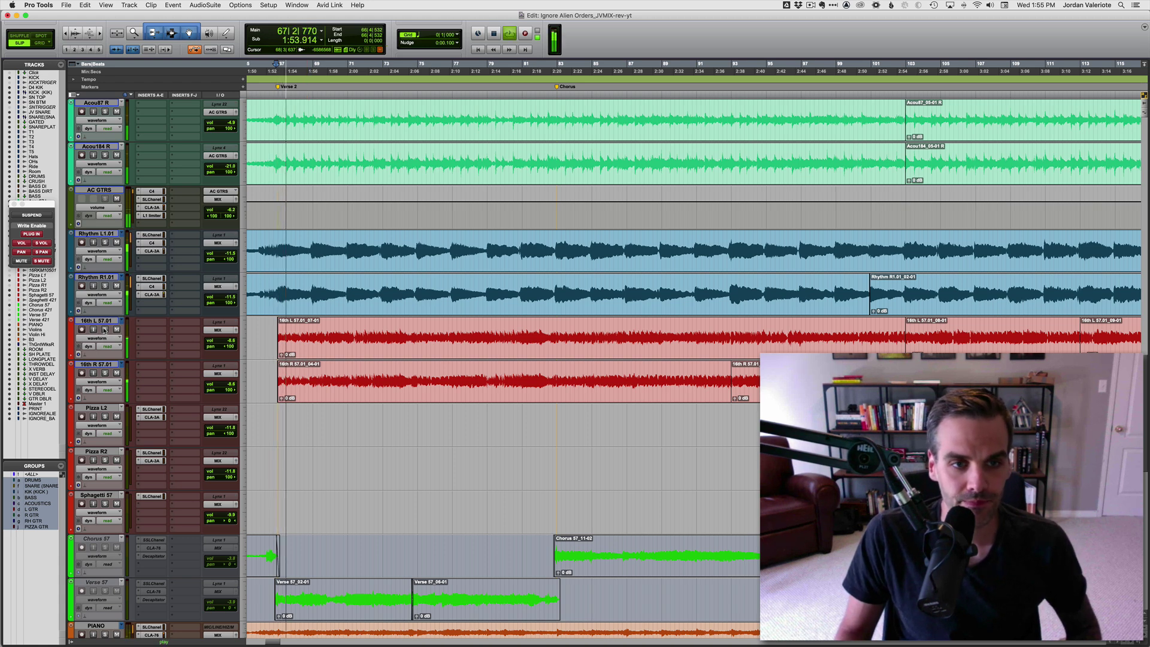
click(105, 329)
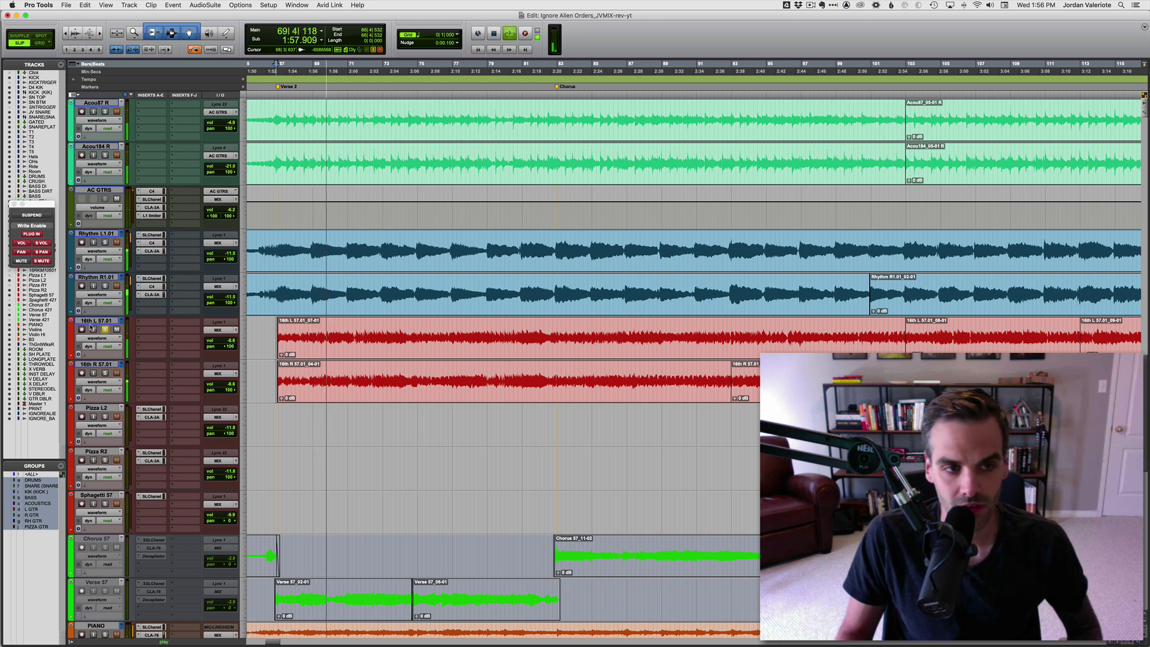
key(space)
click(105, 372)
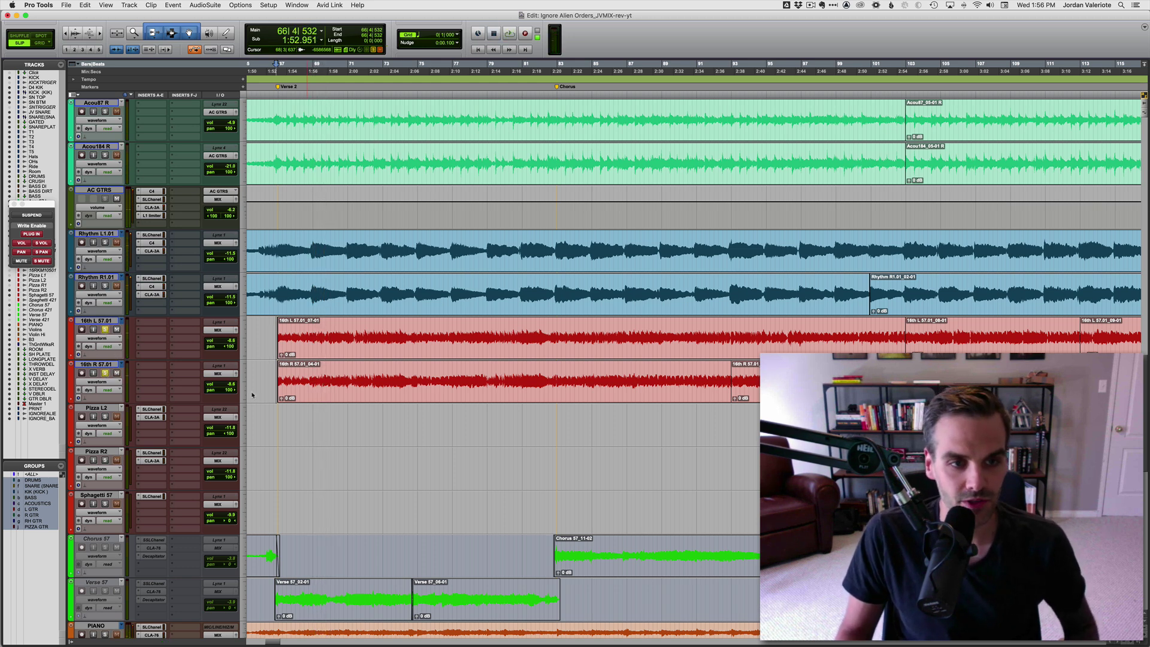
Step: Play the soloed guitars from the red clip start, then return to the Mix window
click(278, 377)
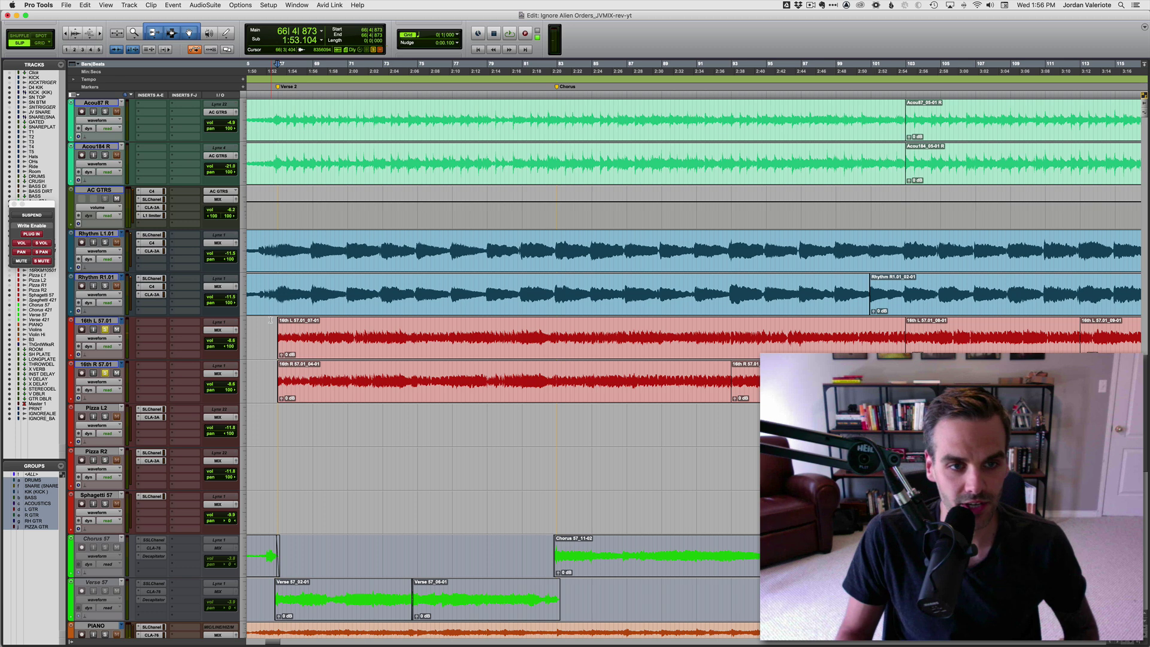
drag(269, 340, 293, 340)
key(Tab)
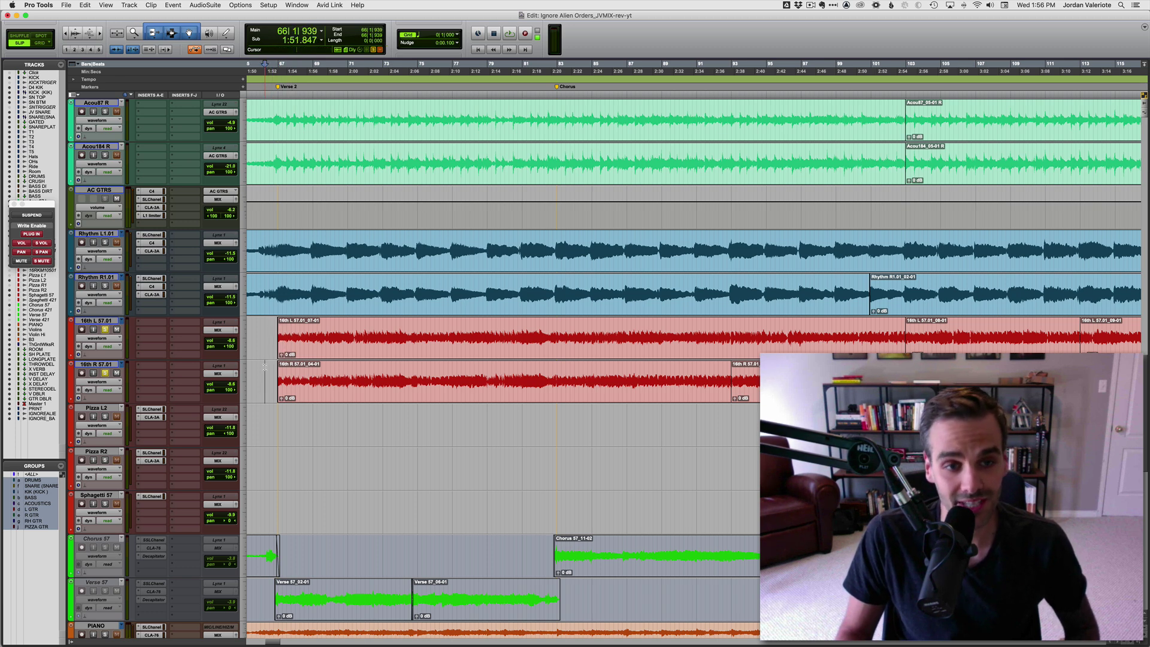
key(space)
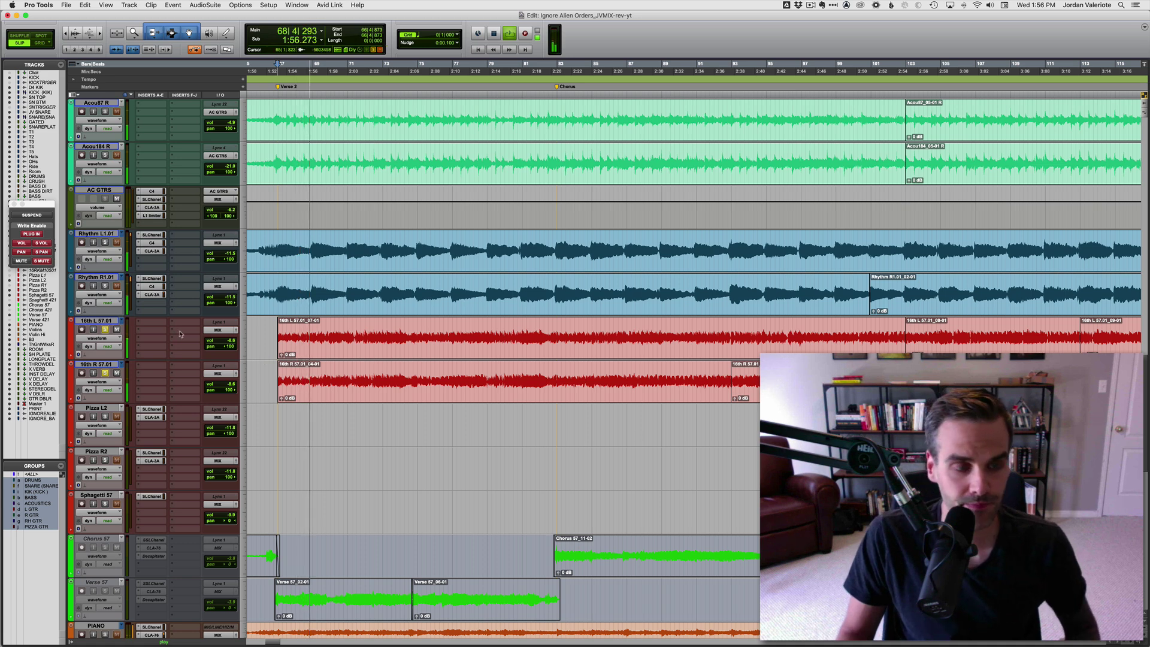
key(super+equal)
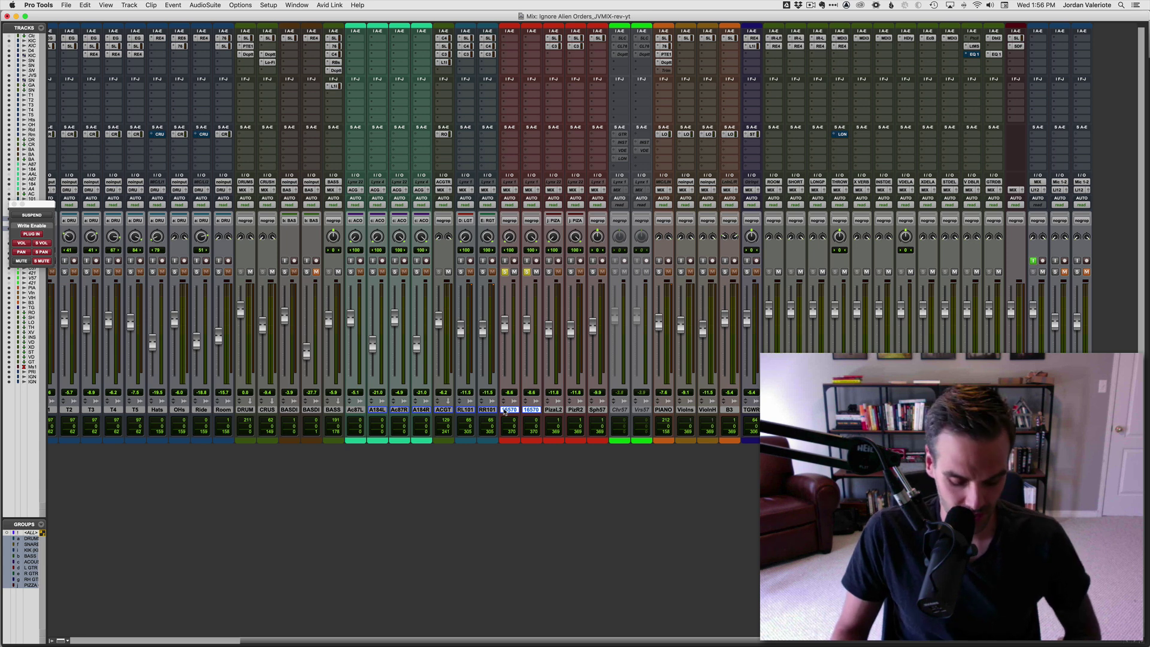
Step: Widen the mixer strips and start a new group named '16th GTR' for both 16th tracks
key(alt+super+m)
scroll(685, 410, right, 6)
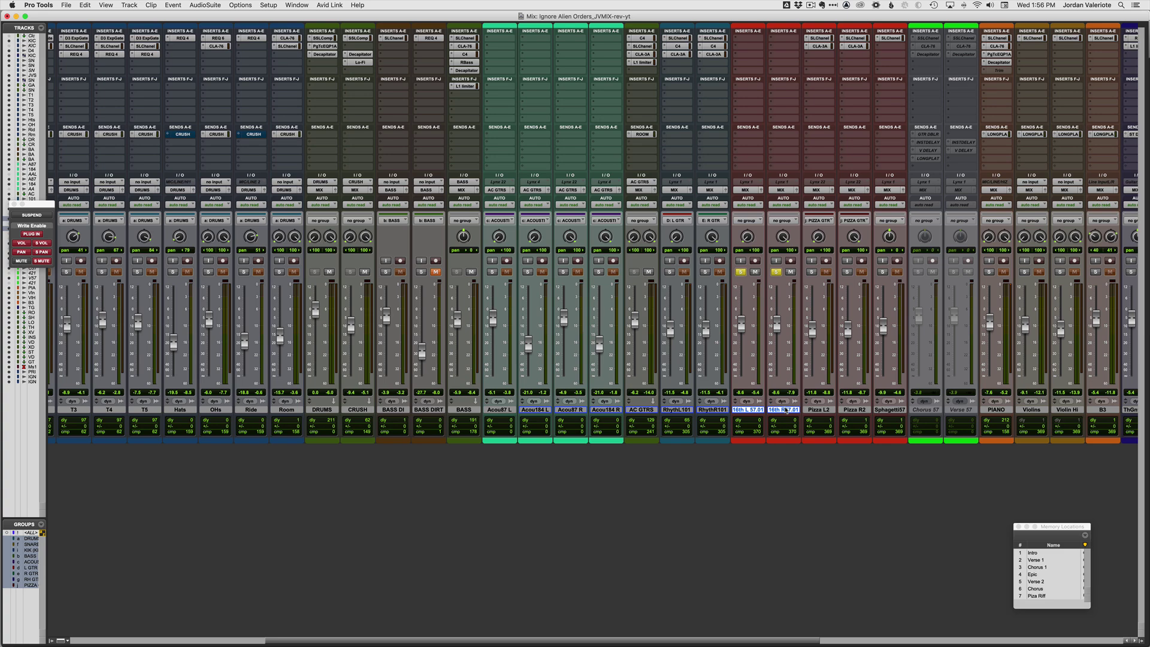
key(super+g)
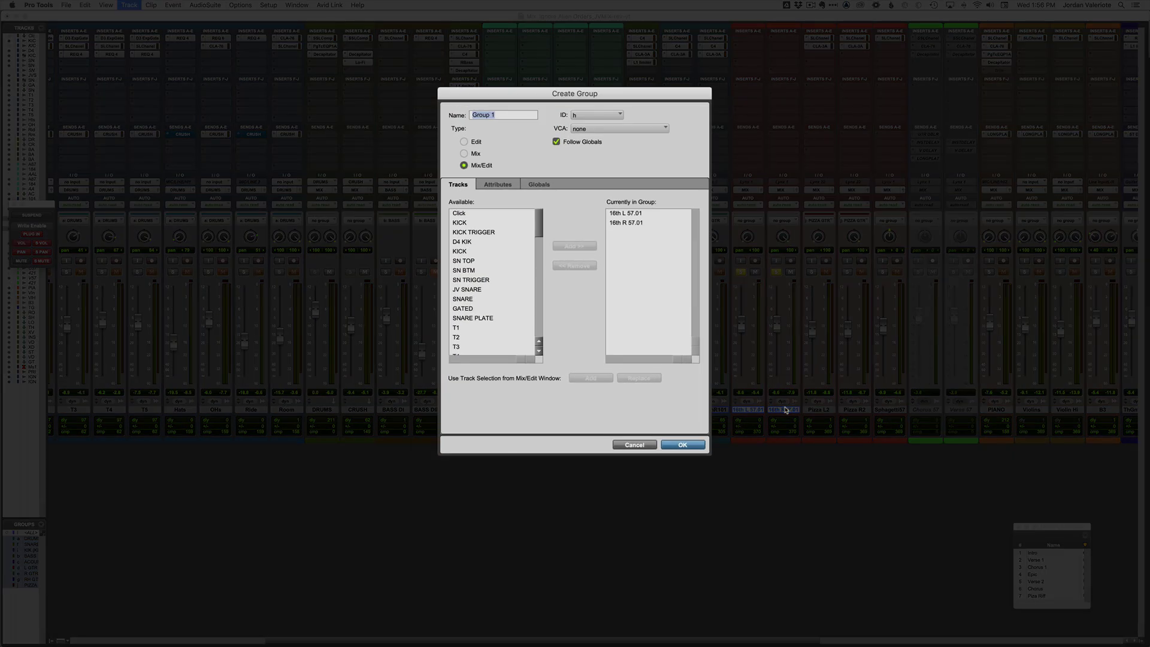
text(16th GTR)
Step: In Globals, include record enable and input monitoring, then turn Follow Globals off
click(502, 186)
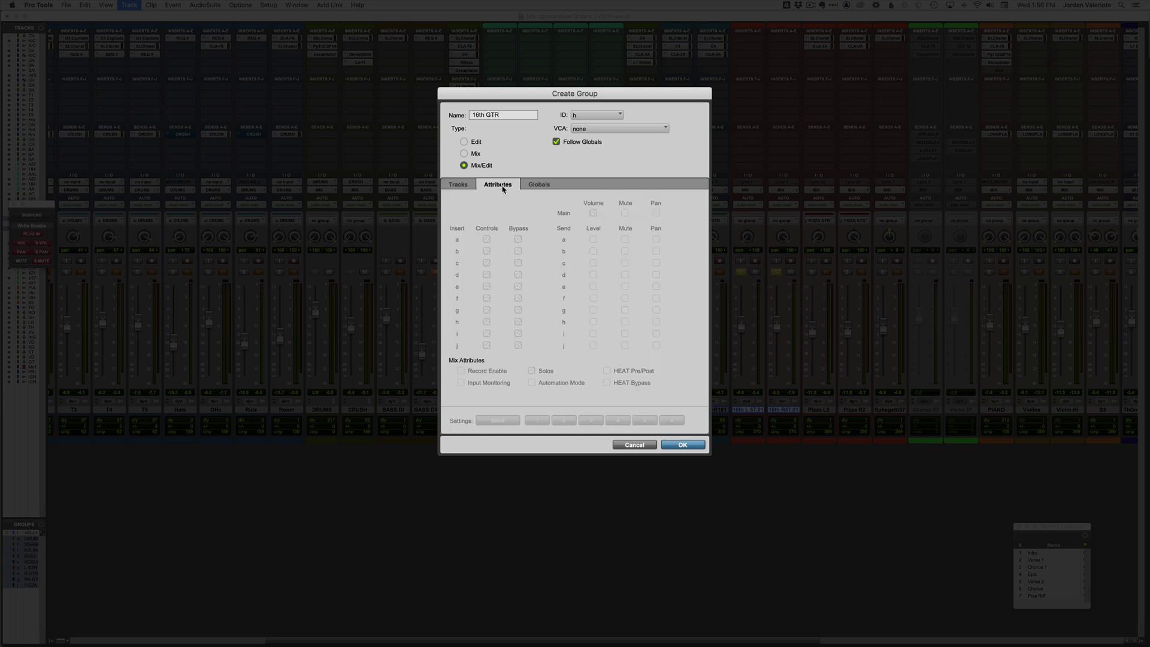
click(542, 186)
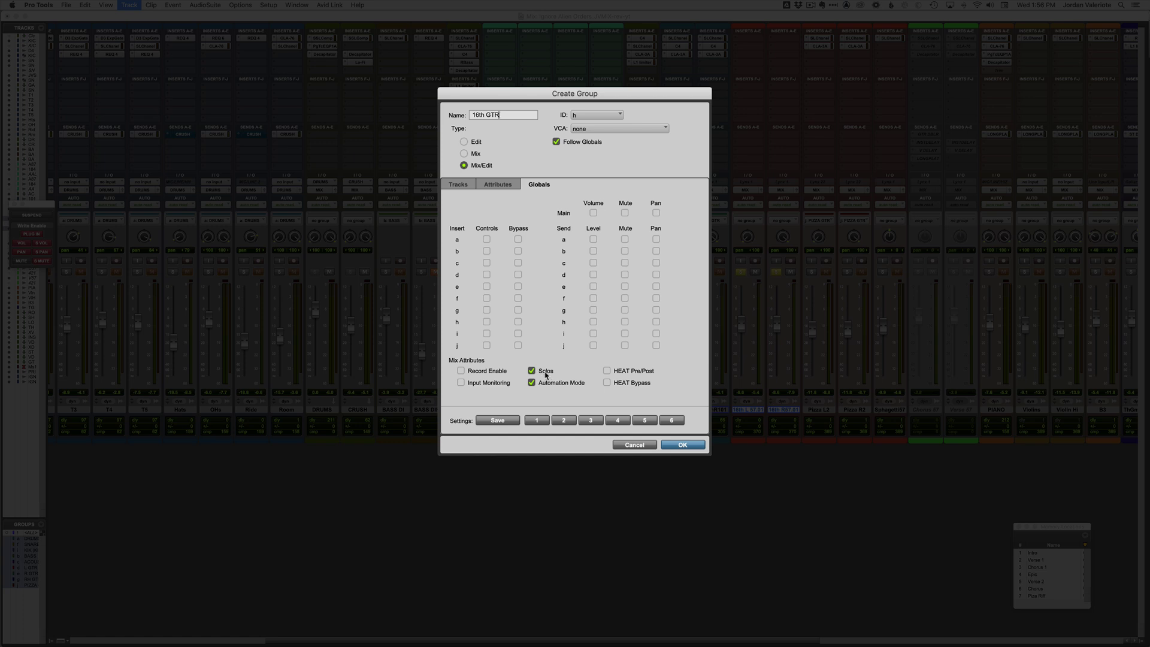
click(505, 372)
click(492, 386)
click(556, 142)
Step: Untick Bypass, Controls and Main Volume for all inserts of 16th GTR, keeping Solos linked
click(505, 187)
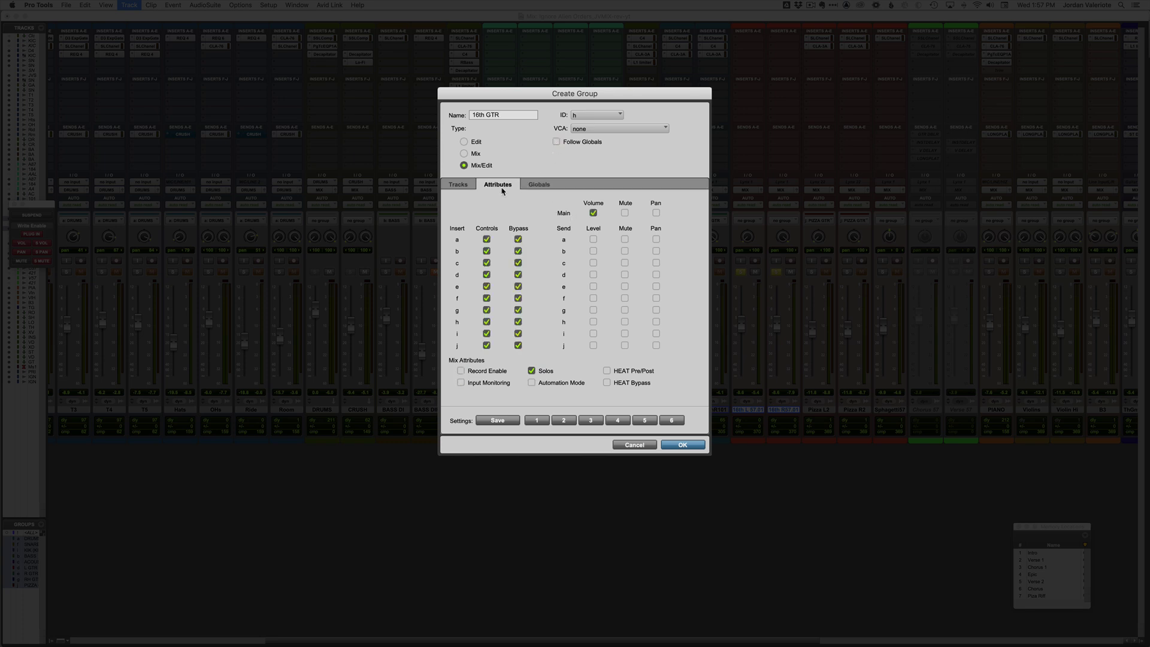
click(539, 188)
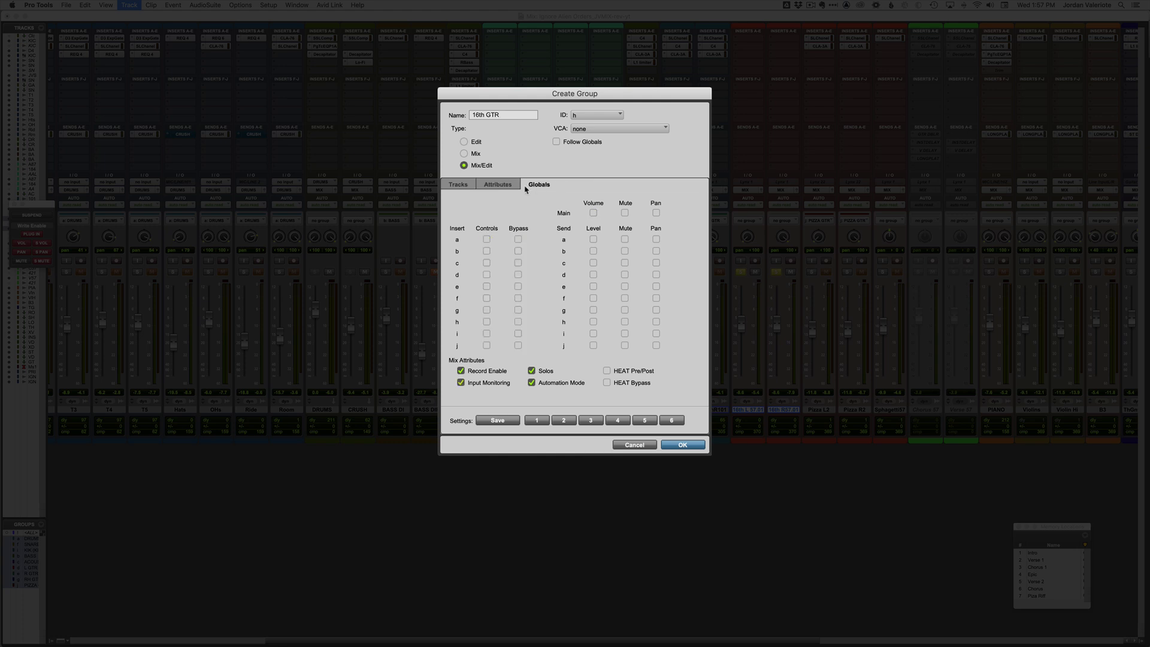
click(494, 189)
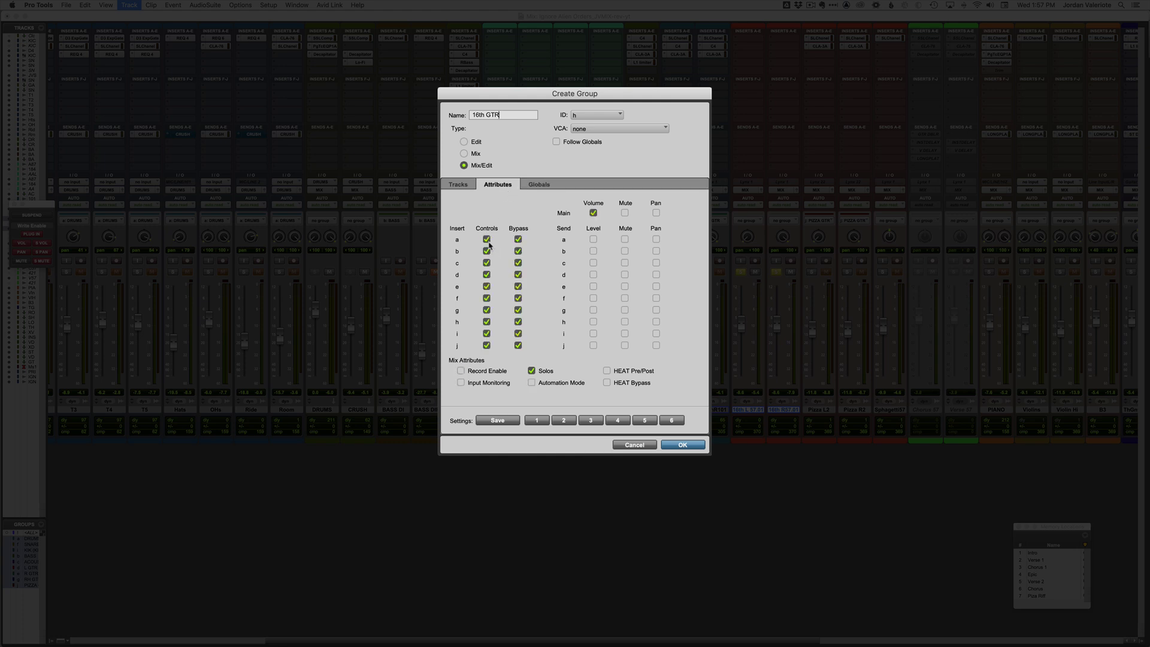
alt+click(518, 240)
alt+click(487, 240)
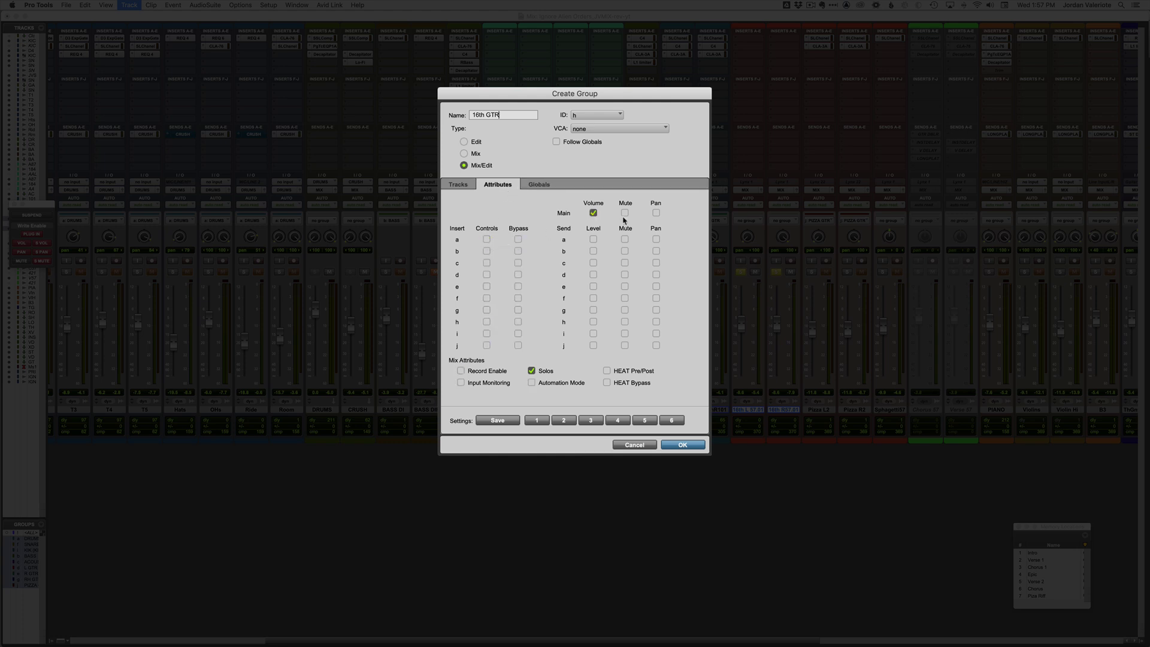
click(593, 213)
click(531, 371)
drag(610, 98, 600, 96)
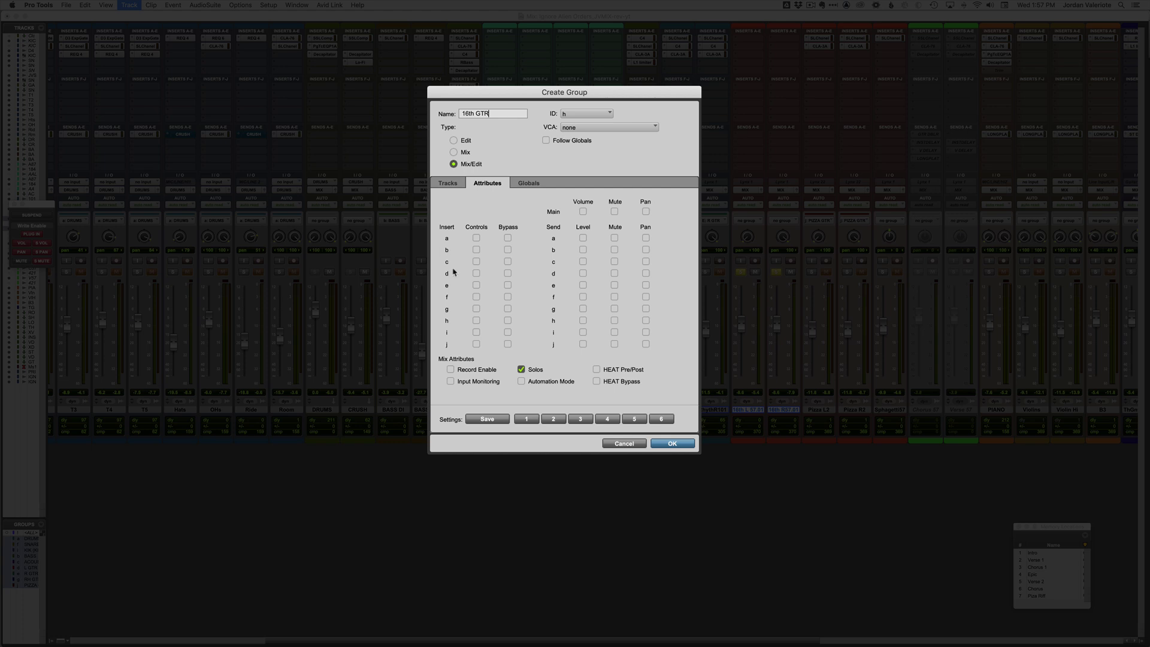
Step: Link plug-in controls and bypass on all ten inserts, plus main volume, in 16th GTR
alt+click(477, 238)
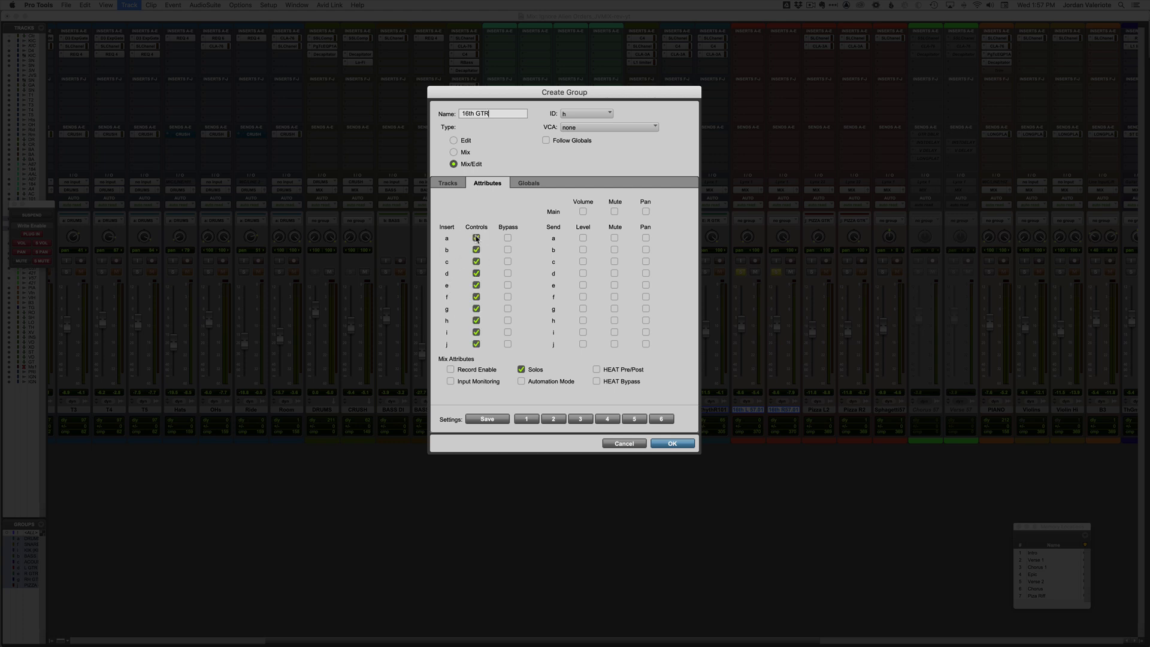
alt+click(508, 238)
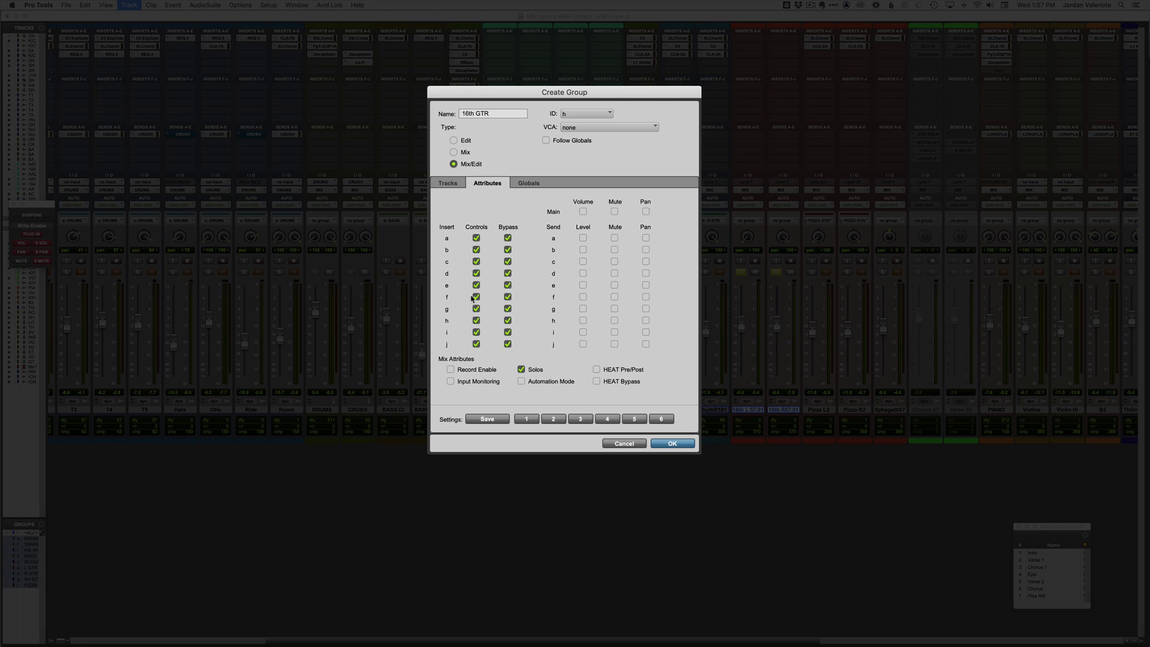
click(477, 264)
click(506, 264)
click(507, 262)
click(476, 263)
click(582, 211)
Step: Set the group type to Mix and create the 16th GTR group
click(463, 155)
click(459, 142)
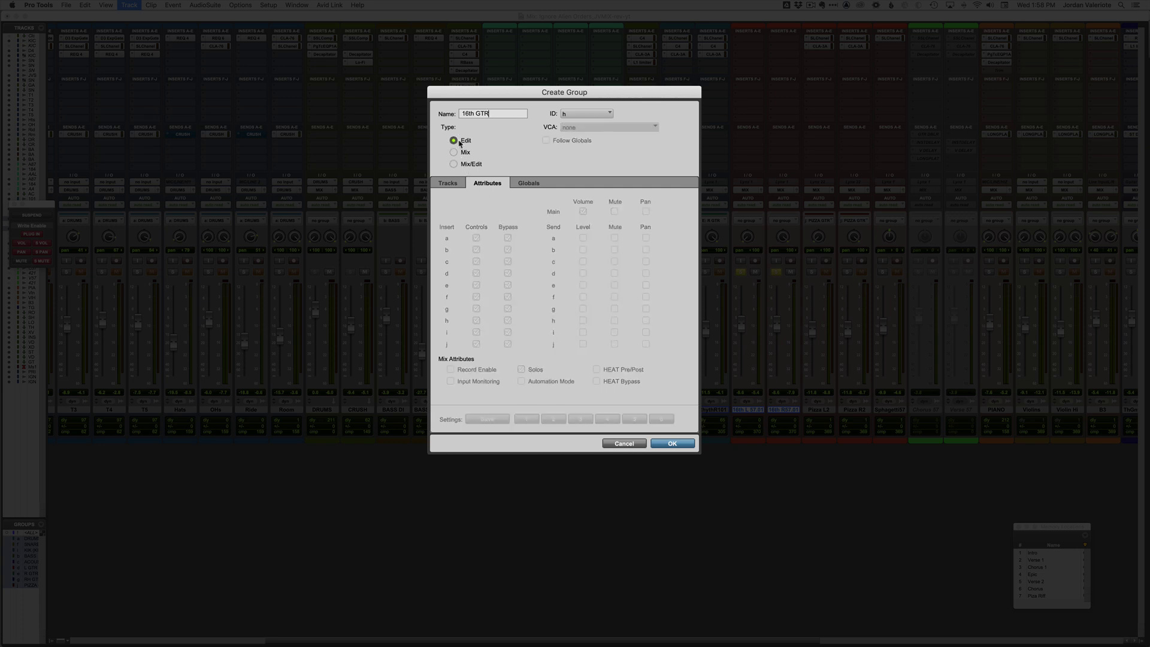
click(462, 153)
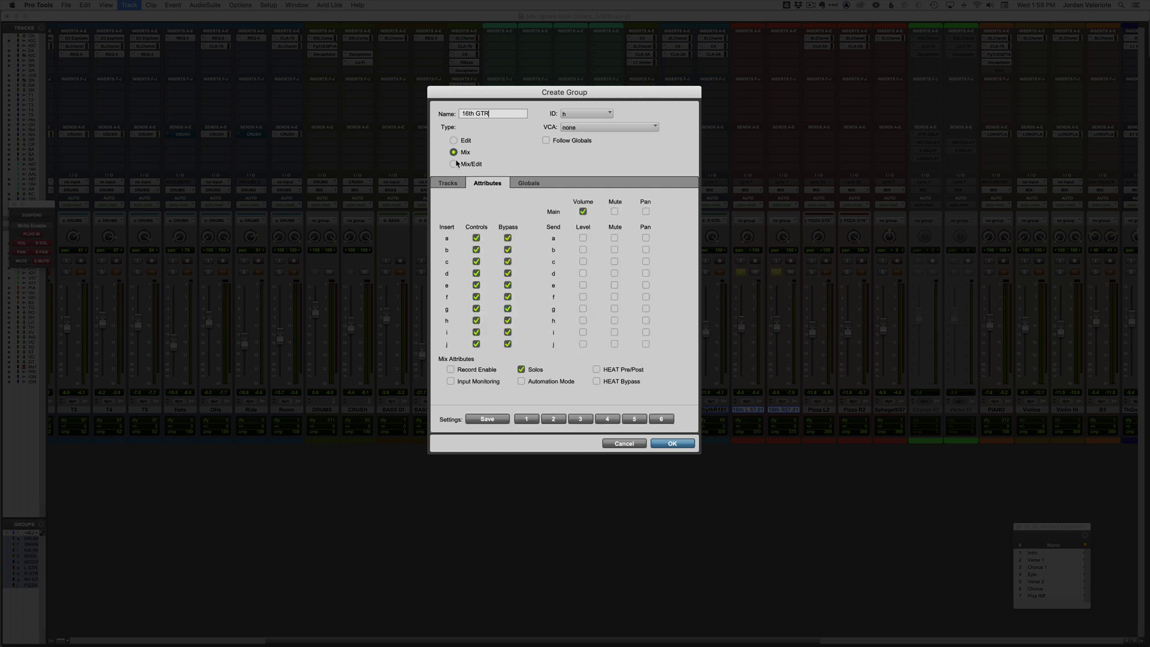
click(469, 164)
click(461, 154)
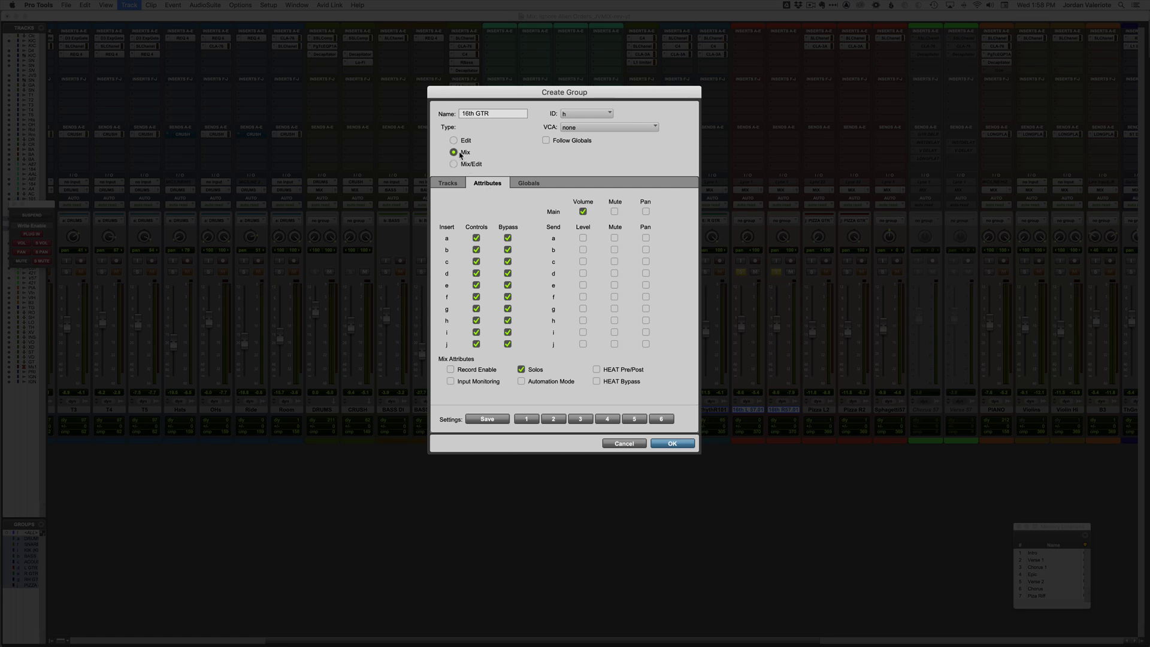
click(673, 444)
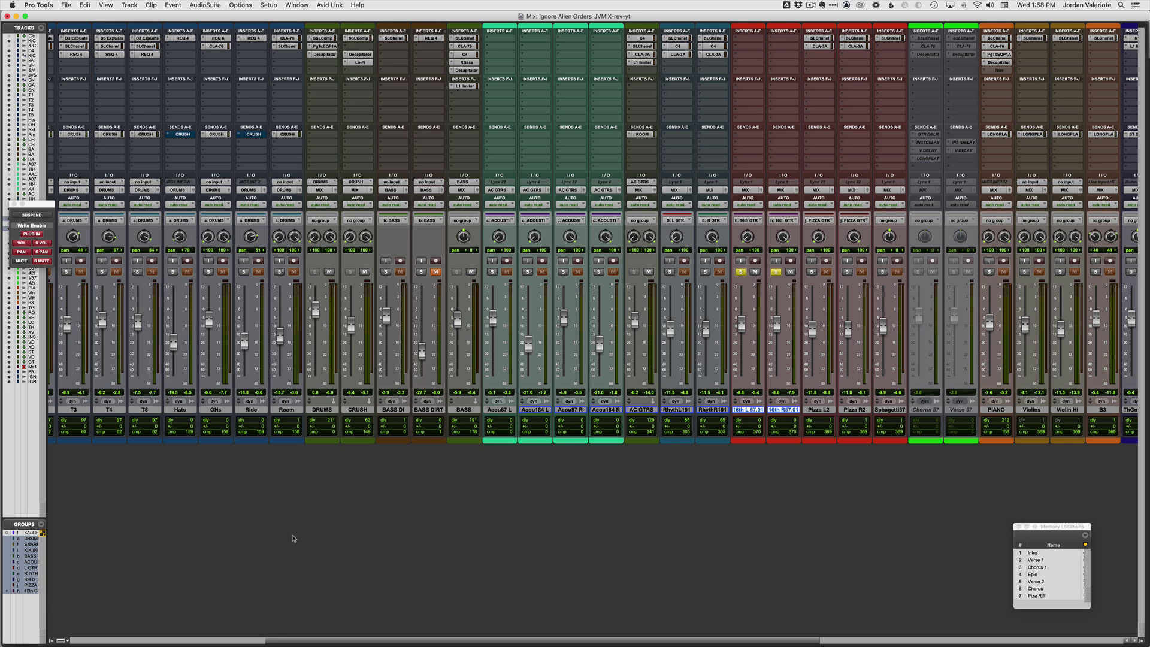
Step: Toggle the grouped 16th solo, then insert SSLChannel (mono) on both 16th guitar tracks
click(739, 273)
click(740, 273)
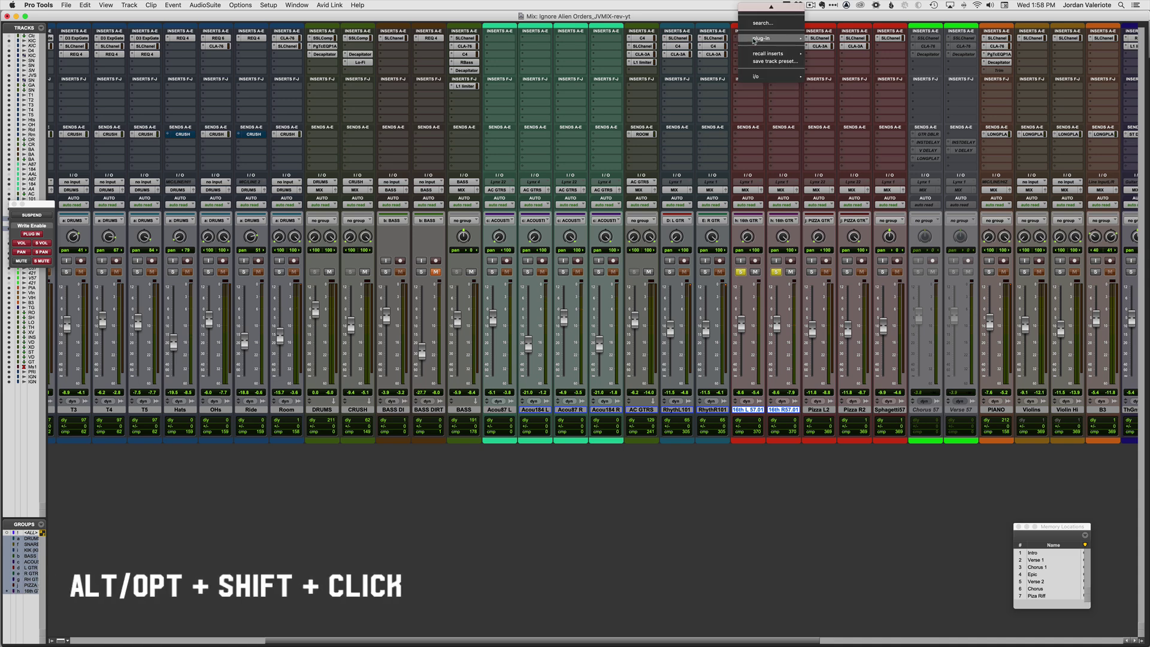
mouse_move(755, 41)
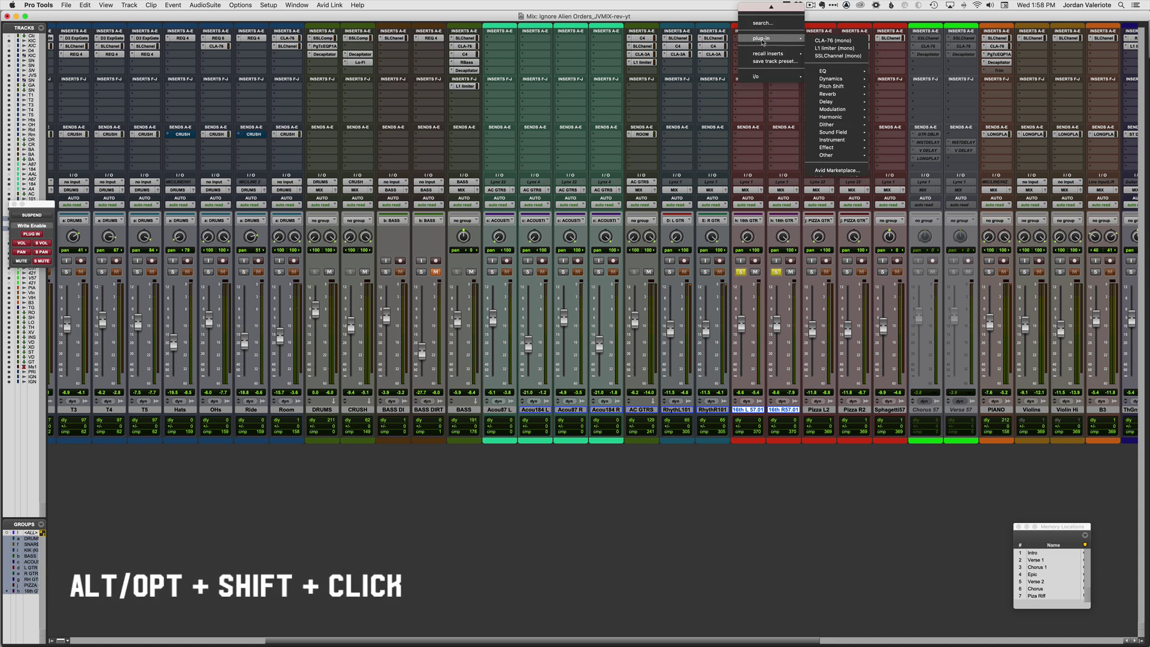
alt+shift+click(858, 56)
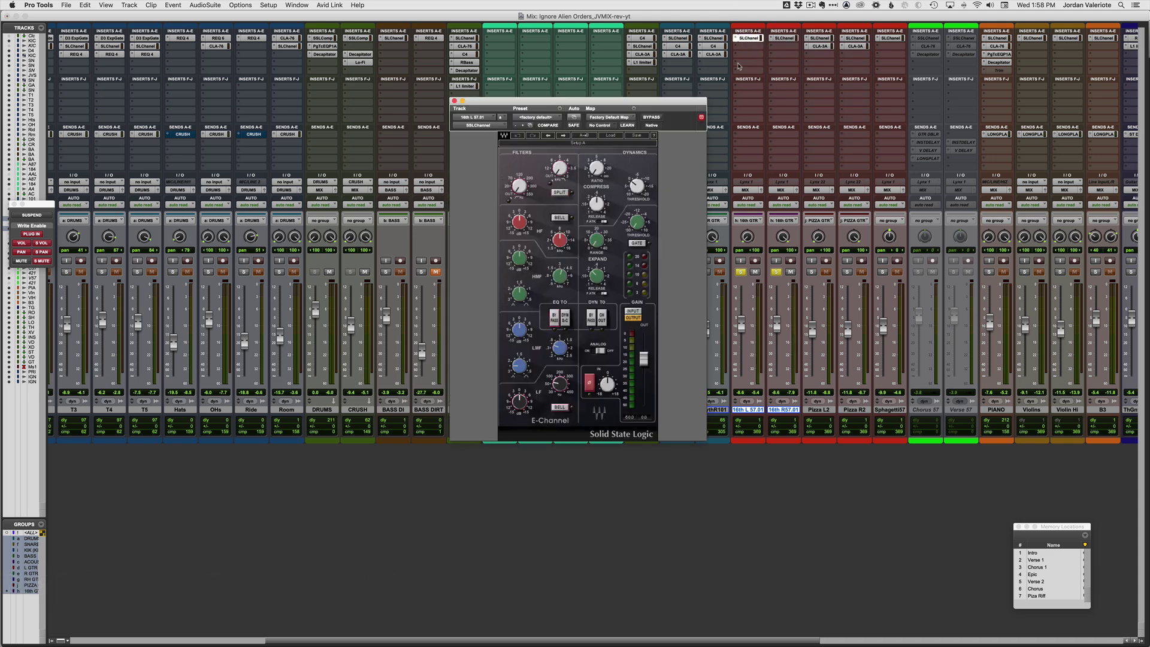
Step: Reposition the 16th L E-Channel window and set its HMF gain to 3.5
drag(675, 107, 616, 71)
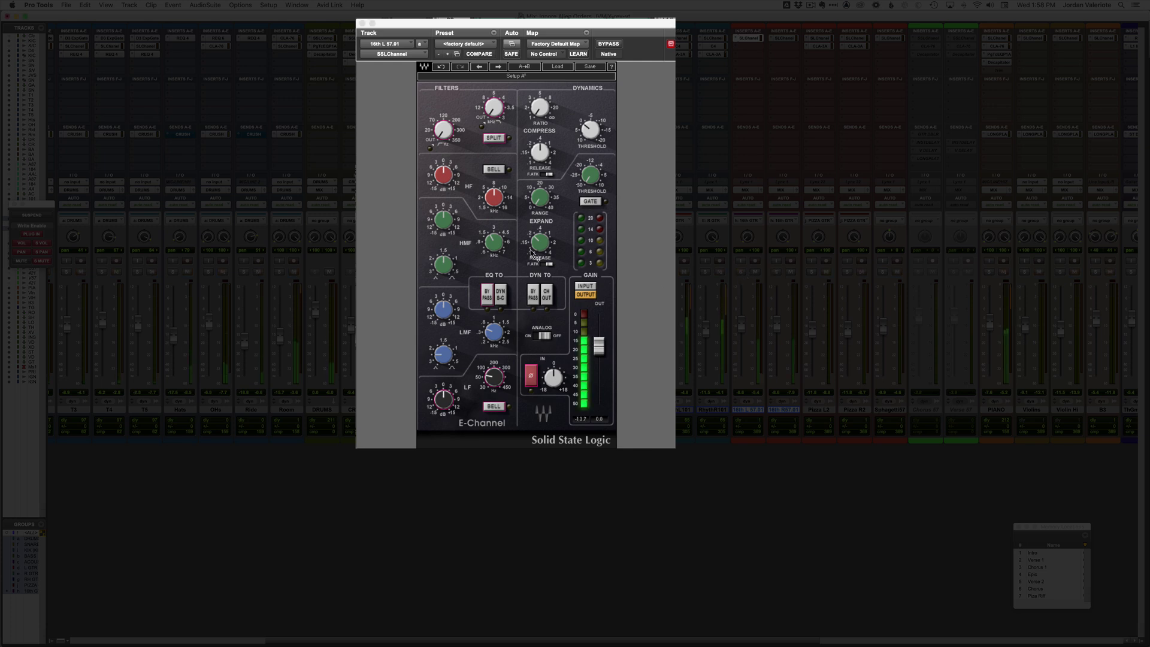
mouse_move(443, 220)
drag(444, 220, 443, 224)
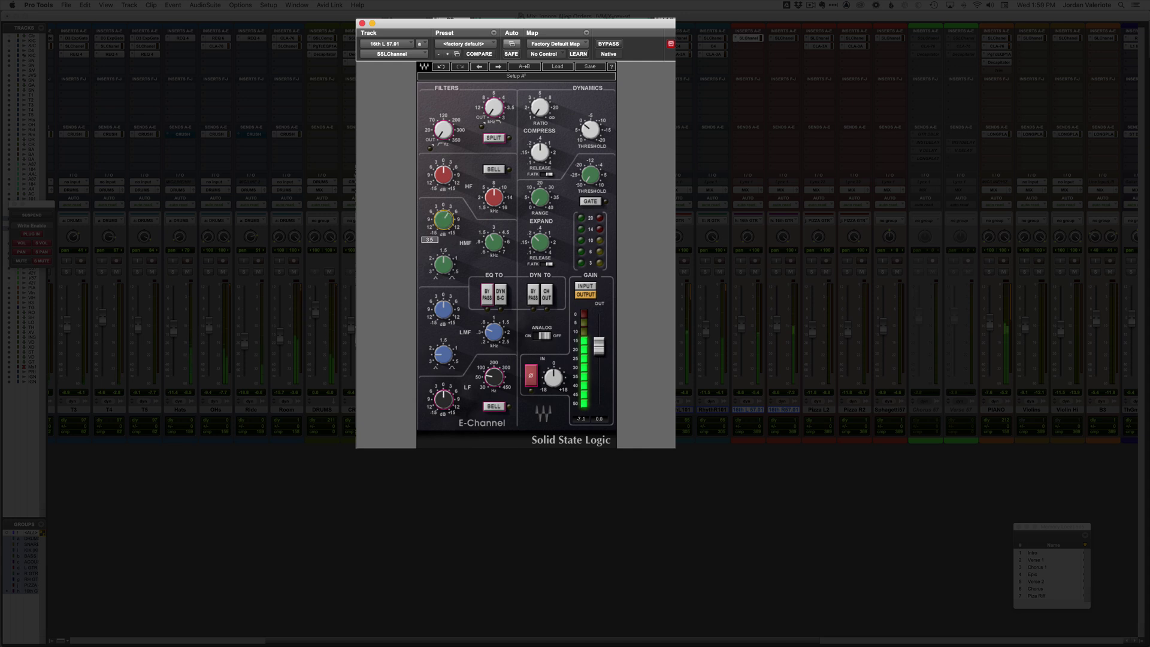
drag(443, 224, 445, 230)
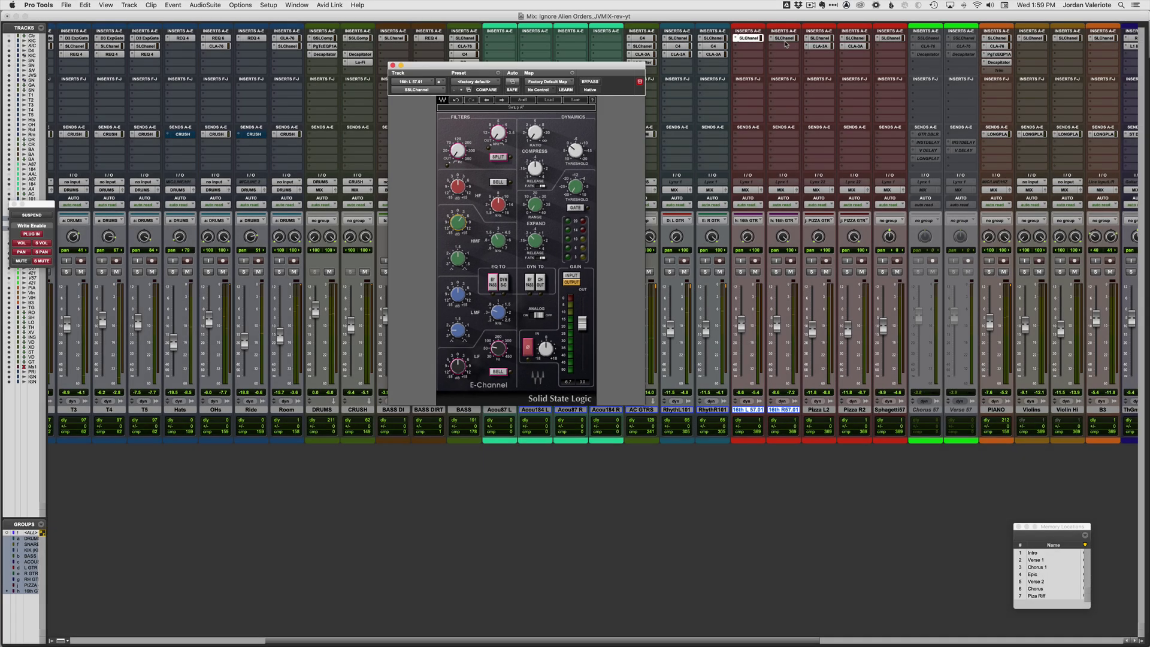
Step: Re-solo the grouped 16th tracks and open the 16th R E-Channel beside the 16th L one
click(786, 38)
click(753, 38)
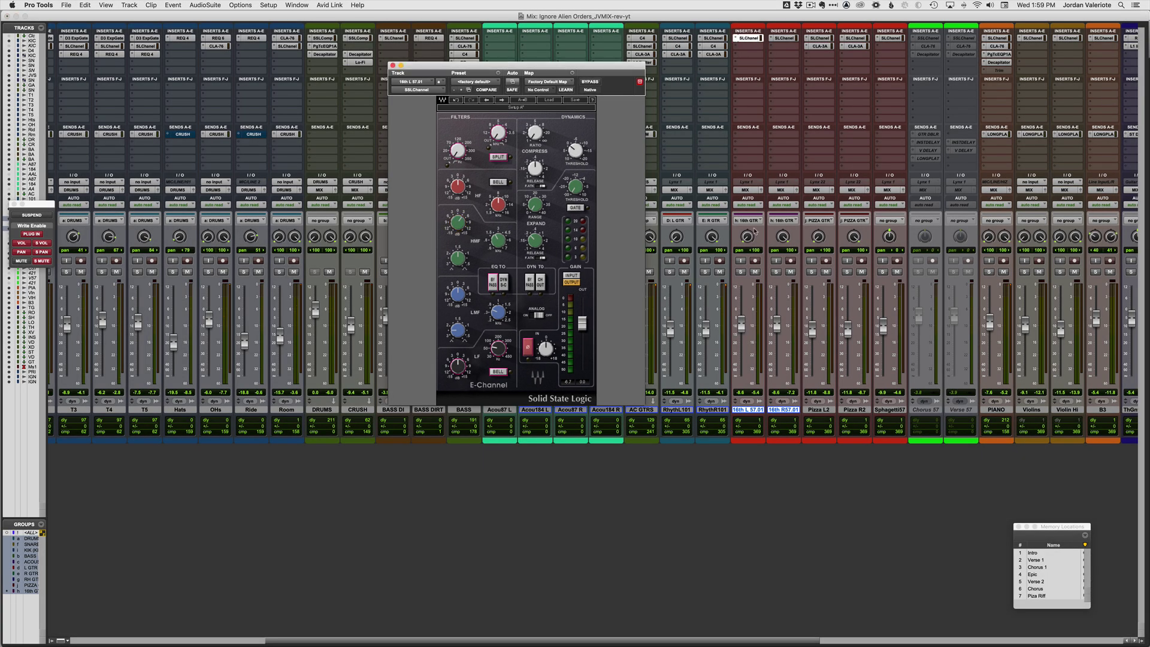
click(739, 266)
click(741, 272)
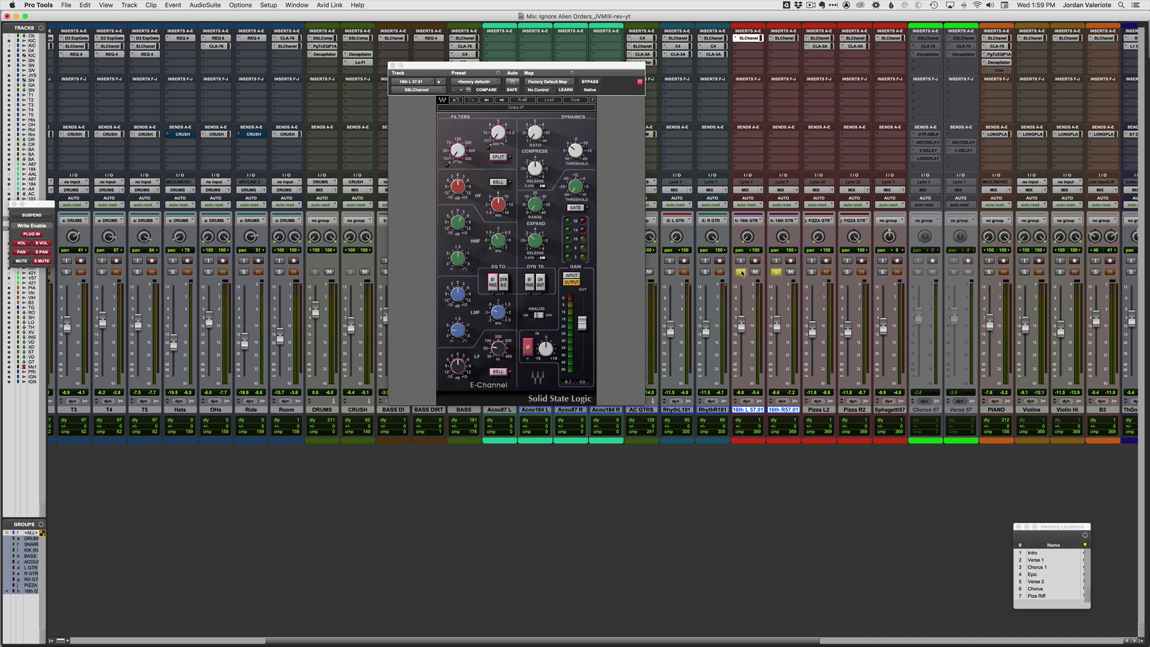
shift+click(786, 38)
drag(189, 14, 842, 63)
Step: Set the left E-Channel high-pass filter to 250 and adjust the right one's low-pass filter
click(458, 187)
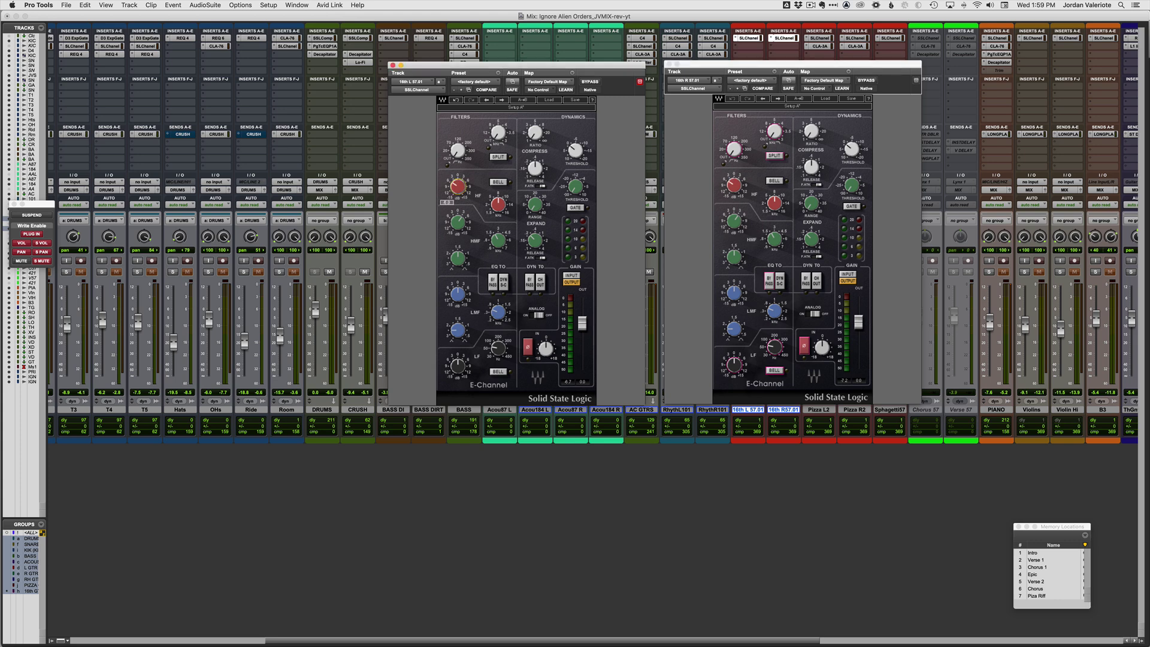
mouse_move(458, 156)
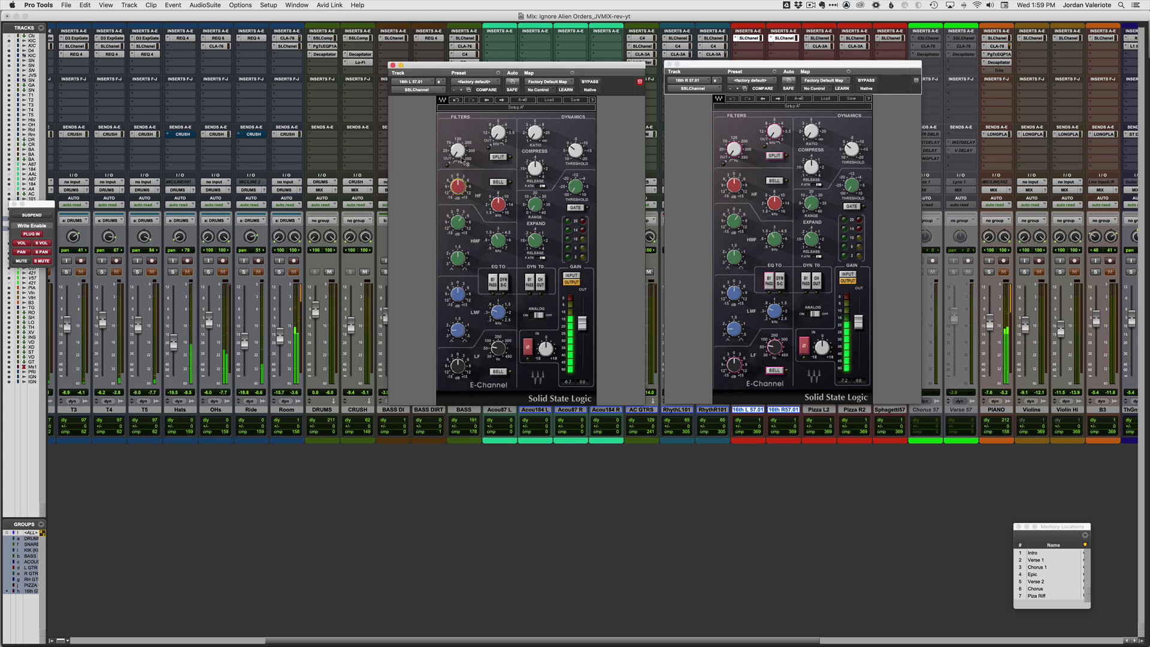
mouse_move(458, 156)
mouse_down()
mouse_move(458, 144)
mouse_move(458, 162)
mouse_up()
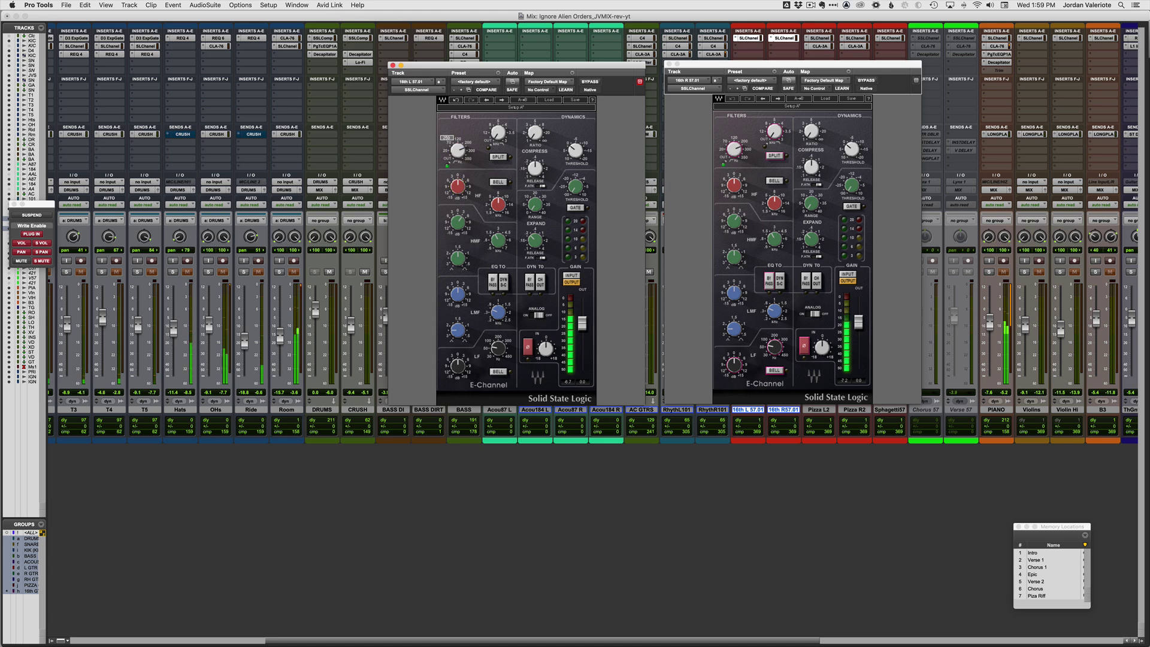
click(774, 131)
drag(773, 130, 774, 142)
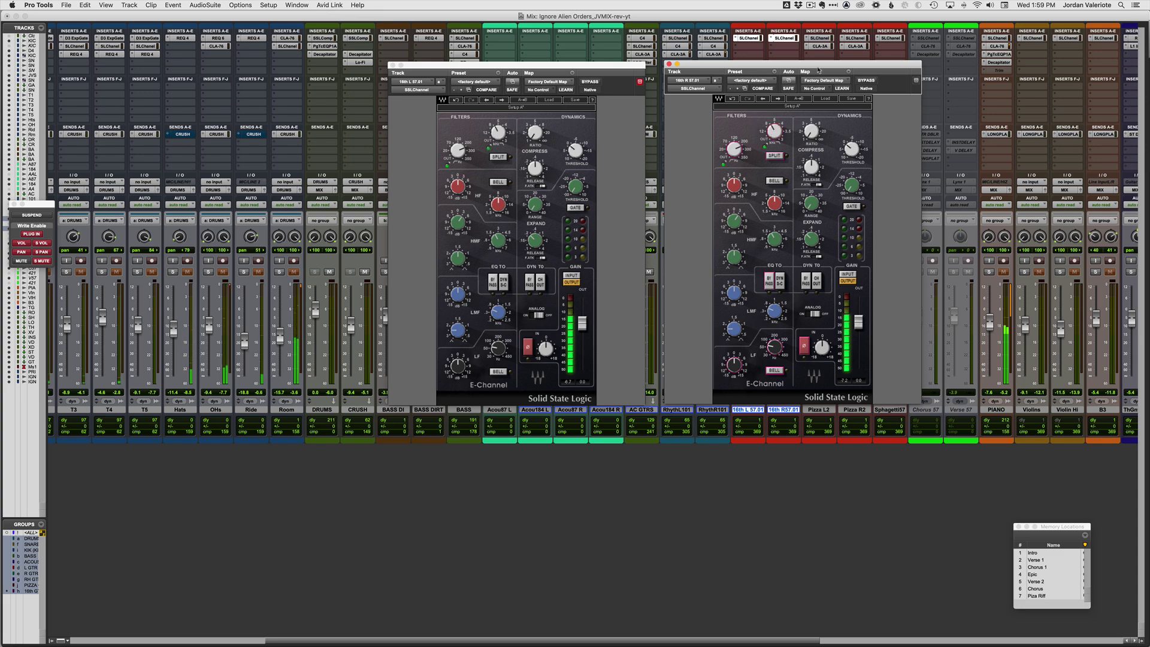
Step: Toggle the E-Channel plug-in bypass on and off to confirm it is linked
click(872, 82)
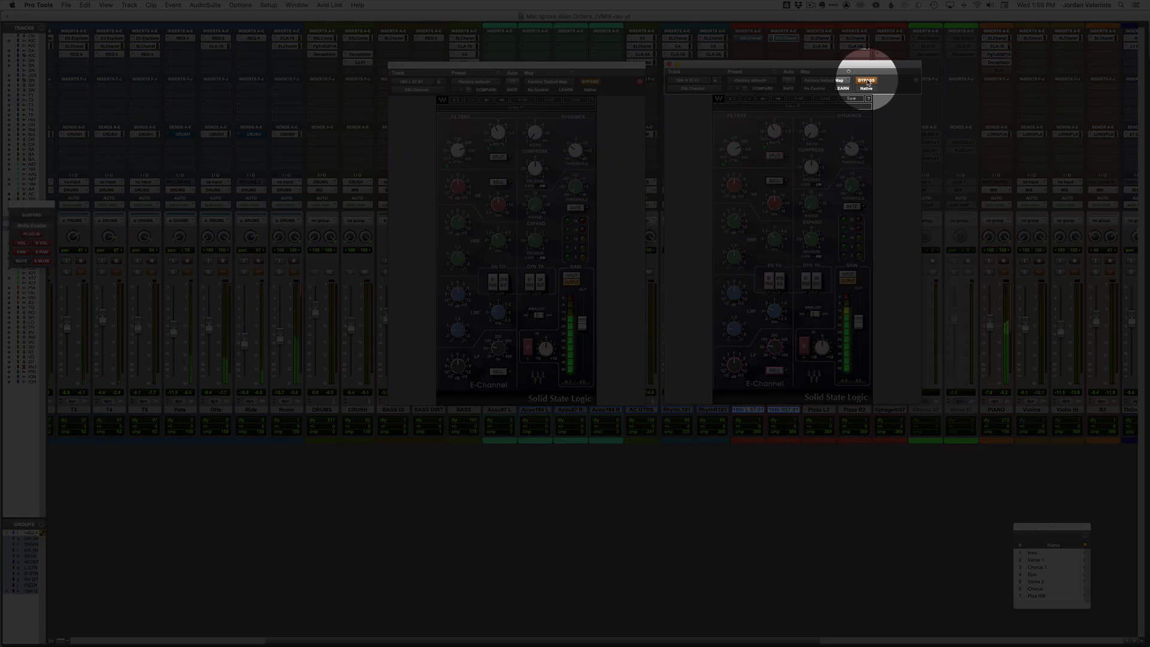
click(868, 84)
click(868, 83)
click(867, 82)
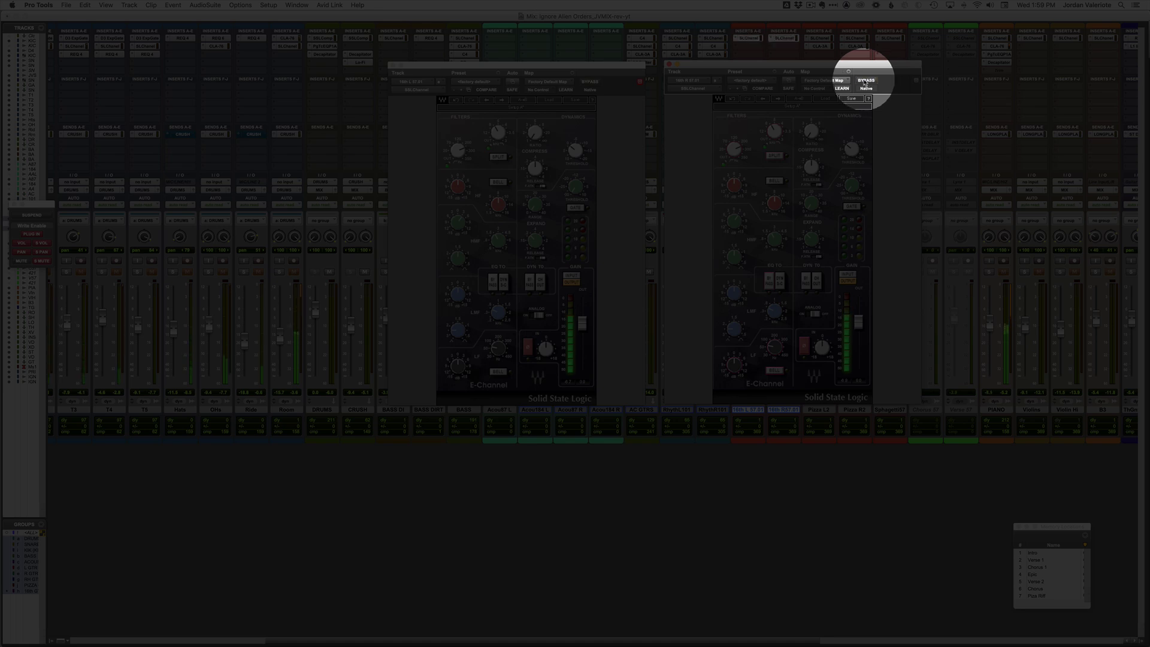
drag(726, 64, 863, 86)
Step: Unsolo the 16th pair, toggle the linked E-Channel insert bypass, and close the plug-in windows
click(776, 271)
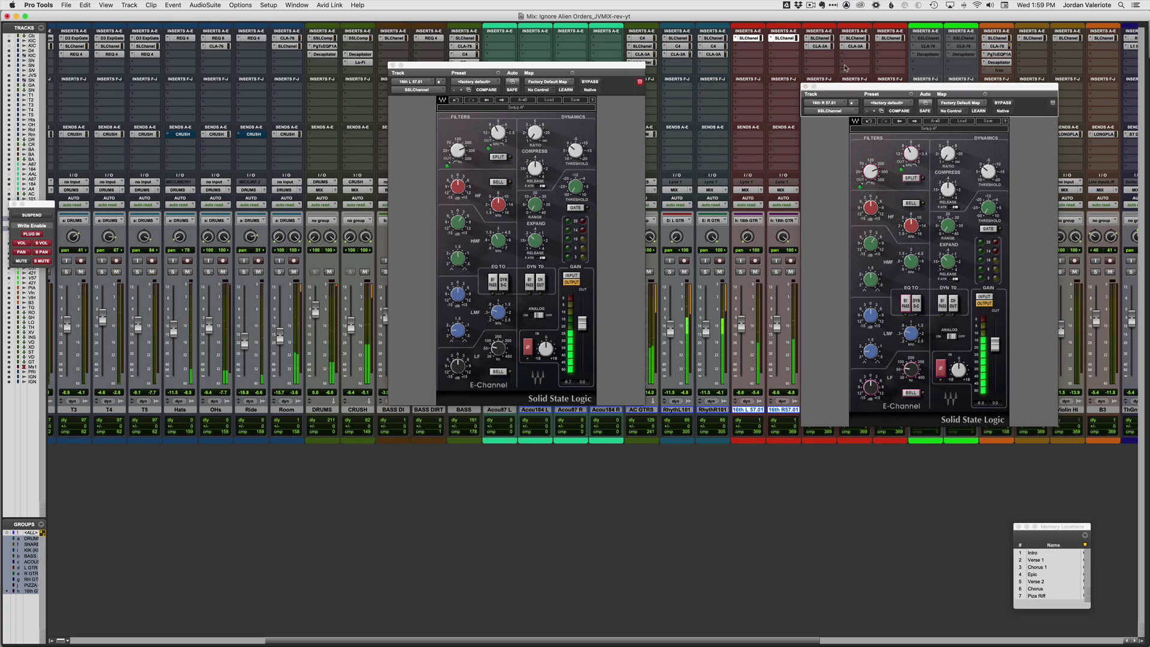
super+click(783, 39)
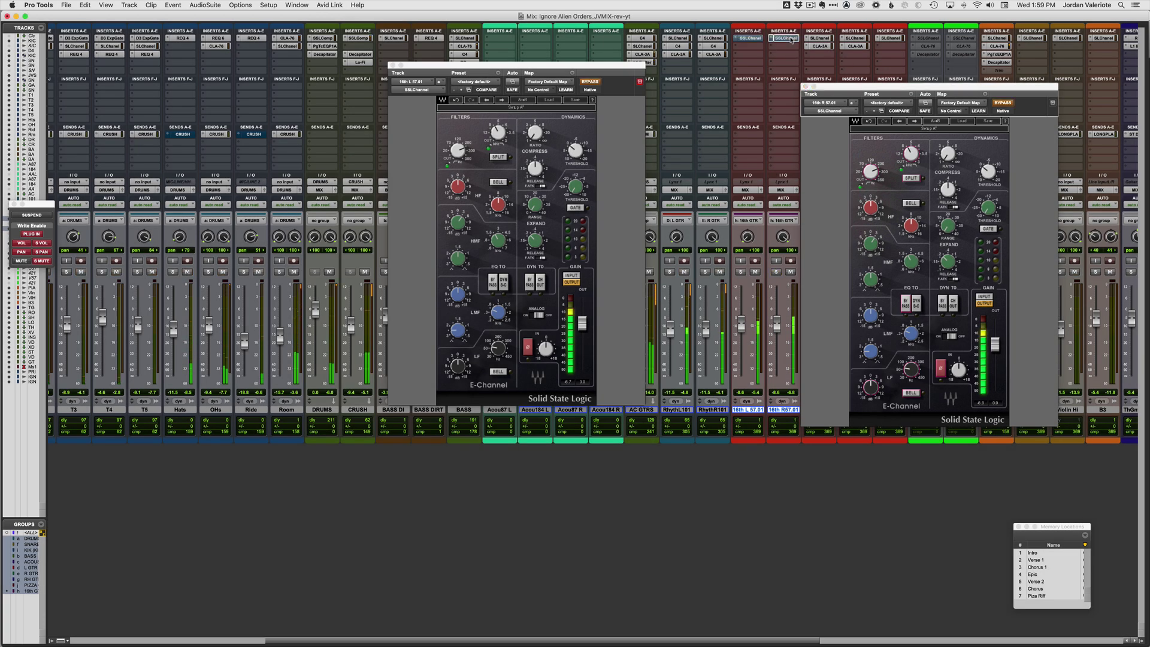
super+click(783, 40)
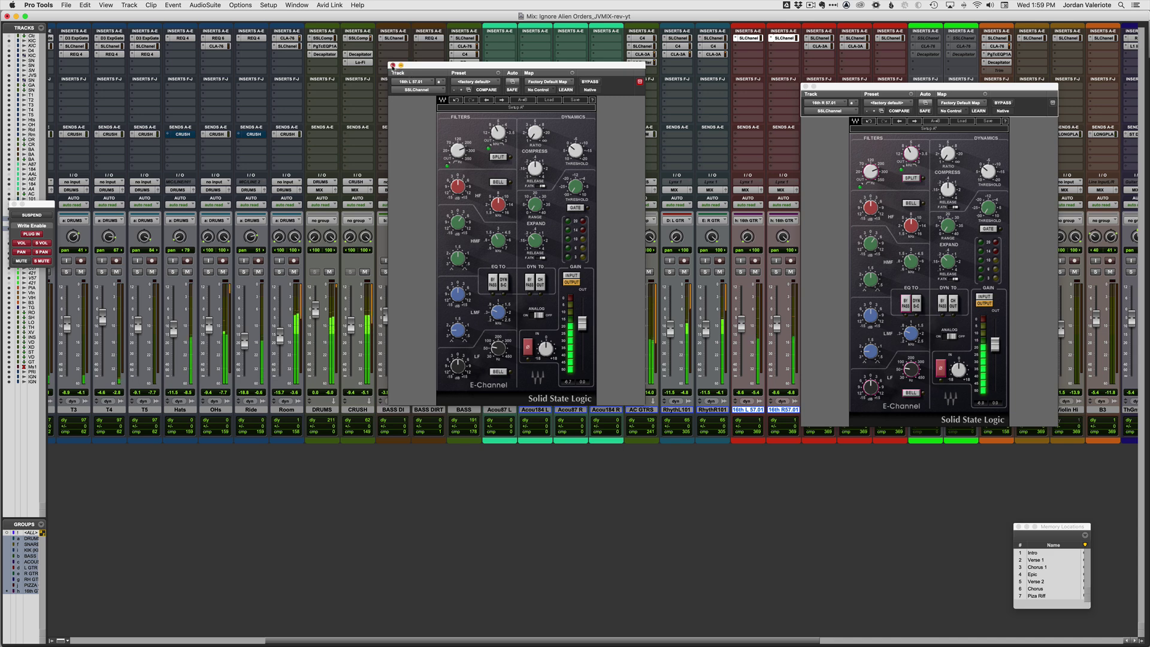
key(super+w)
key(super+w)
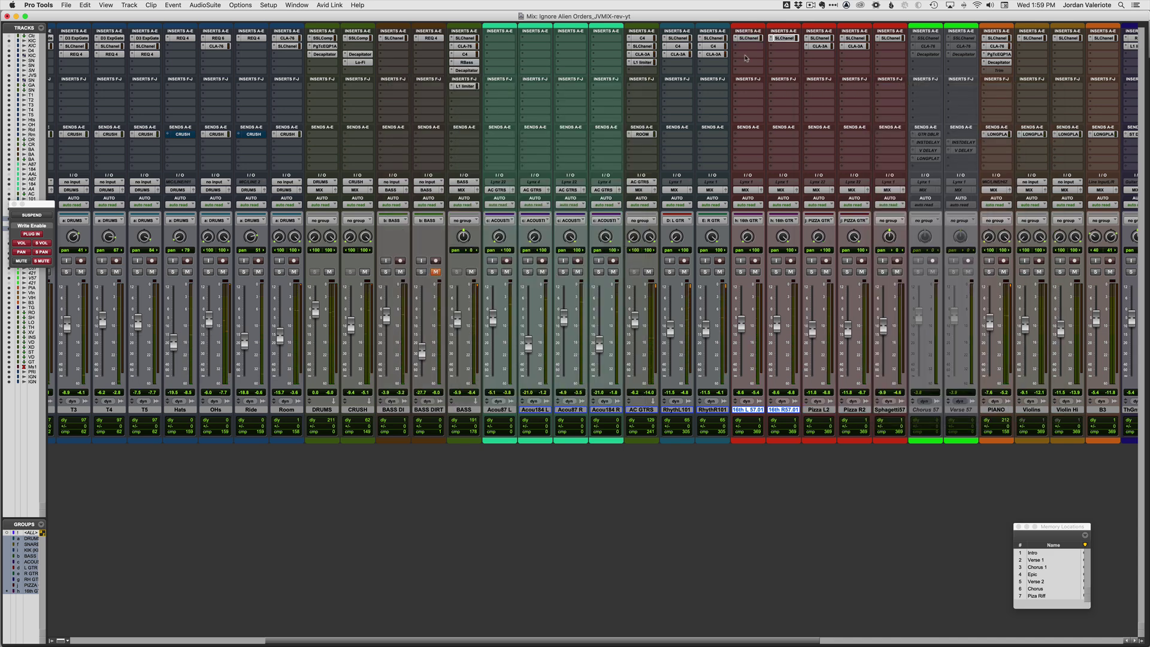
Step: Insert CLA-3A (mono) on both 16th tracks and arrange the two compressor windows
click(746, 51)
mouse_move(778, 46)
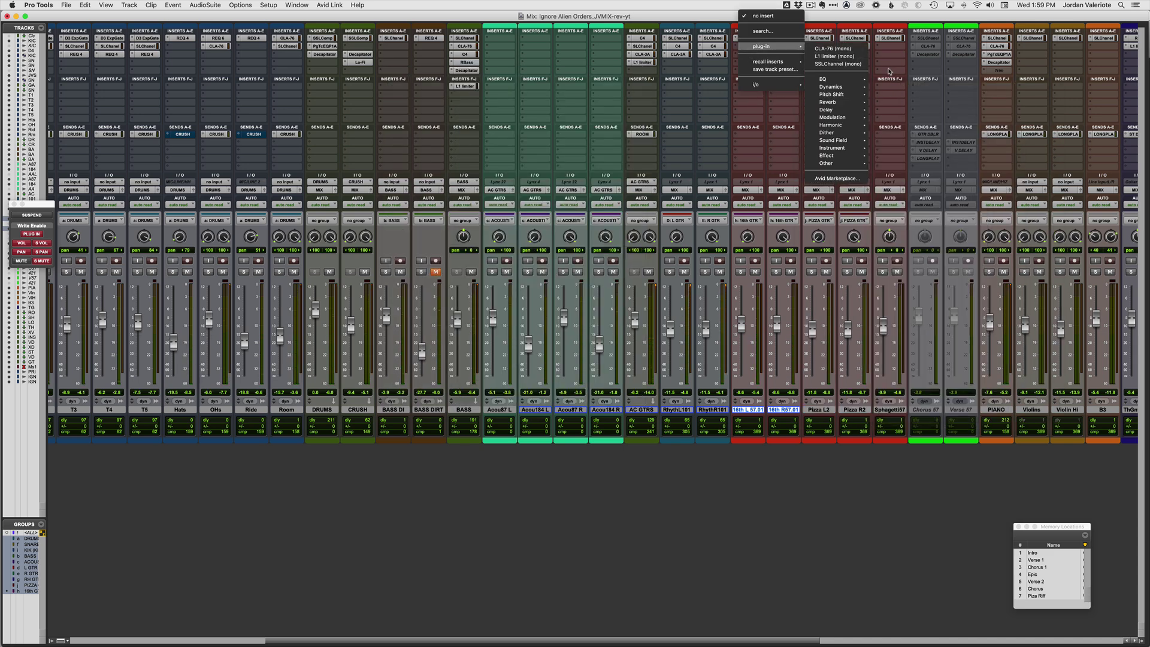
mouse_move(847, 79)
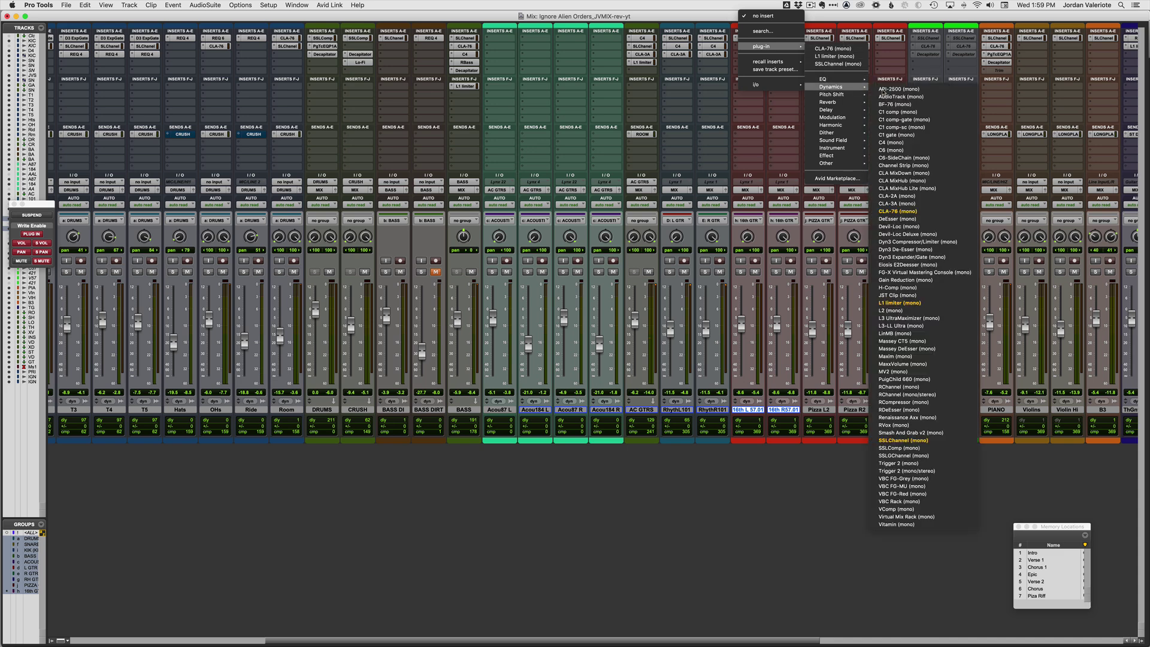
click(931, 204)
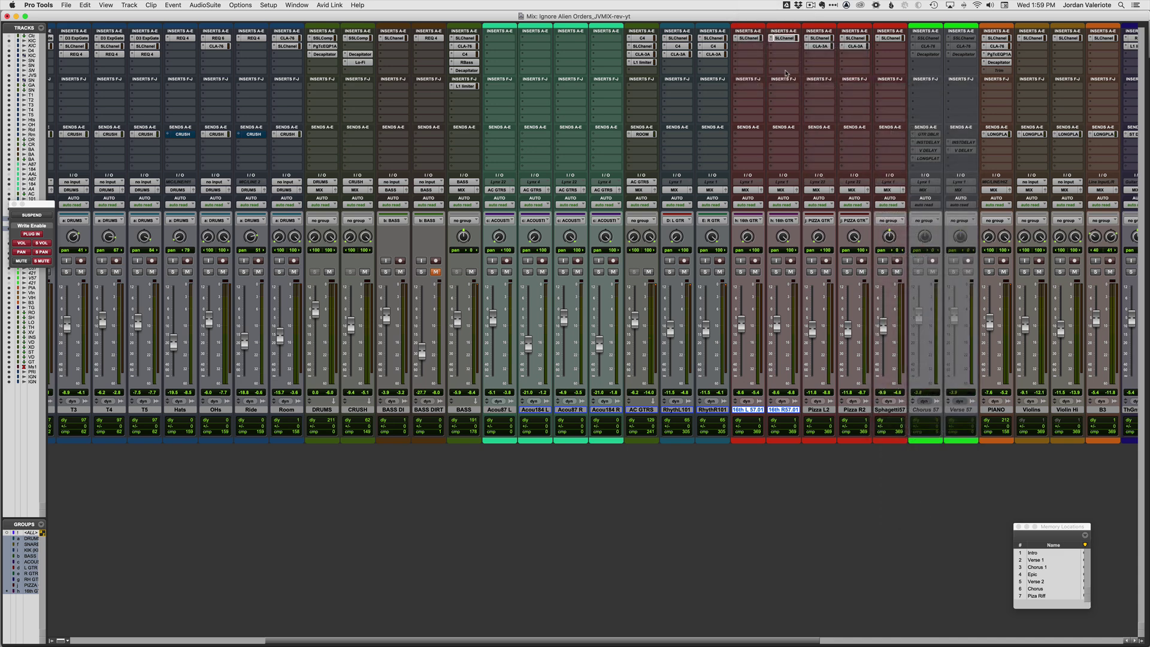
drag(568, 58, 741, 91)
click(744, 46)
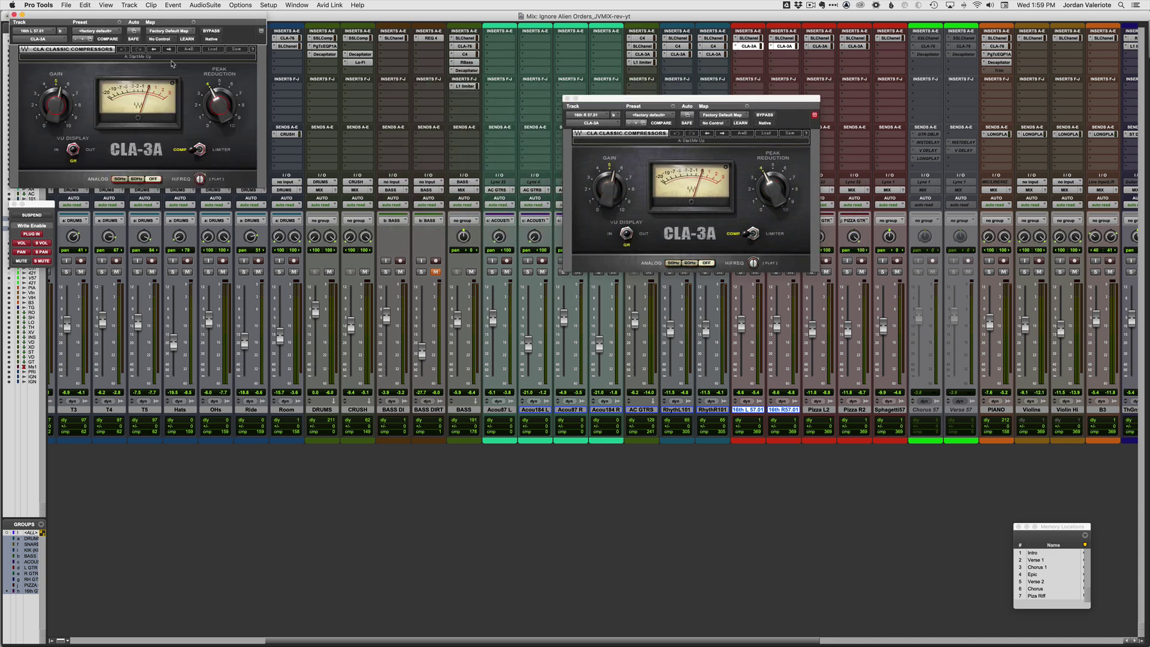
drag(203, 21, 792, 273)
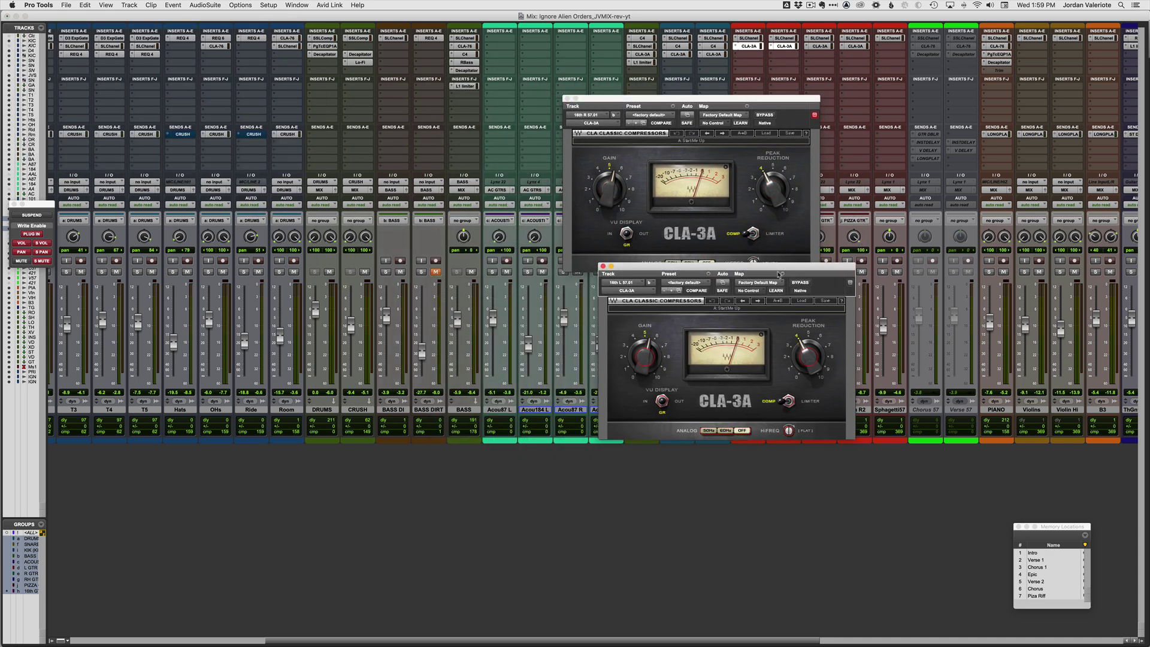
Step: Load the Electric Guitar preset, raise Peak Reduction slightly, and test the linked bypass
click(766, 133)
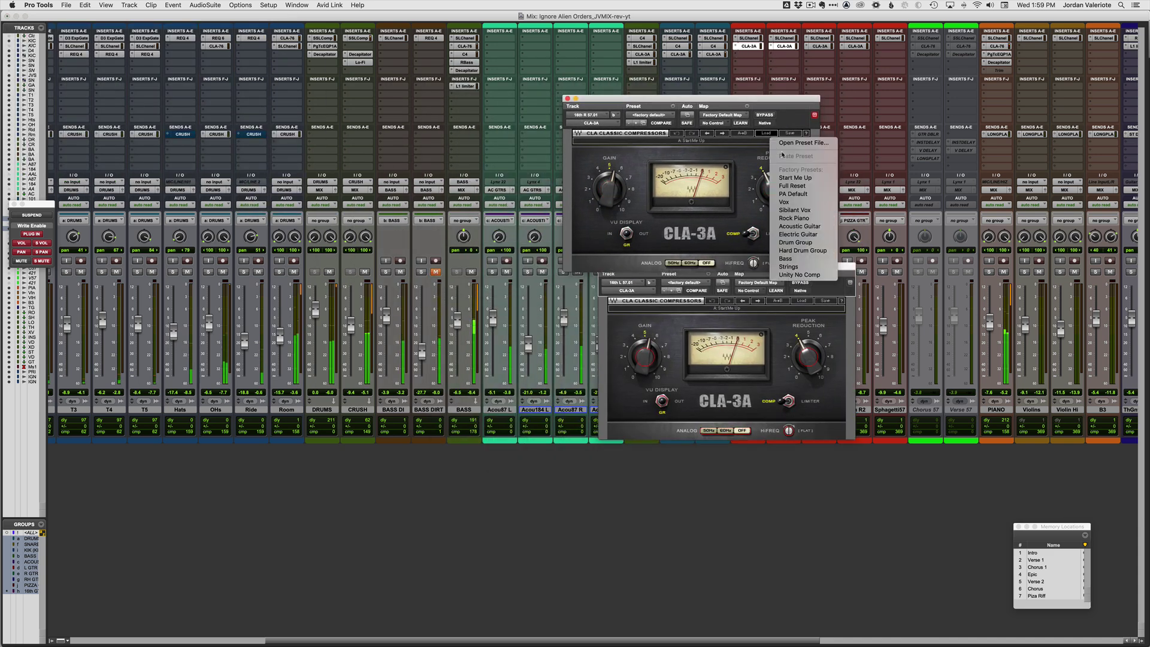
click(796, 235)
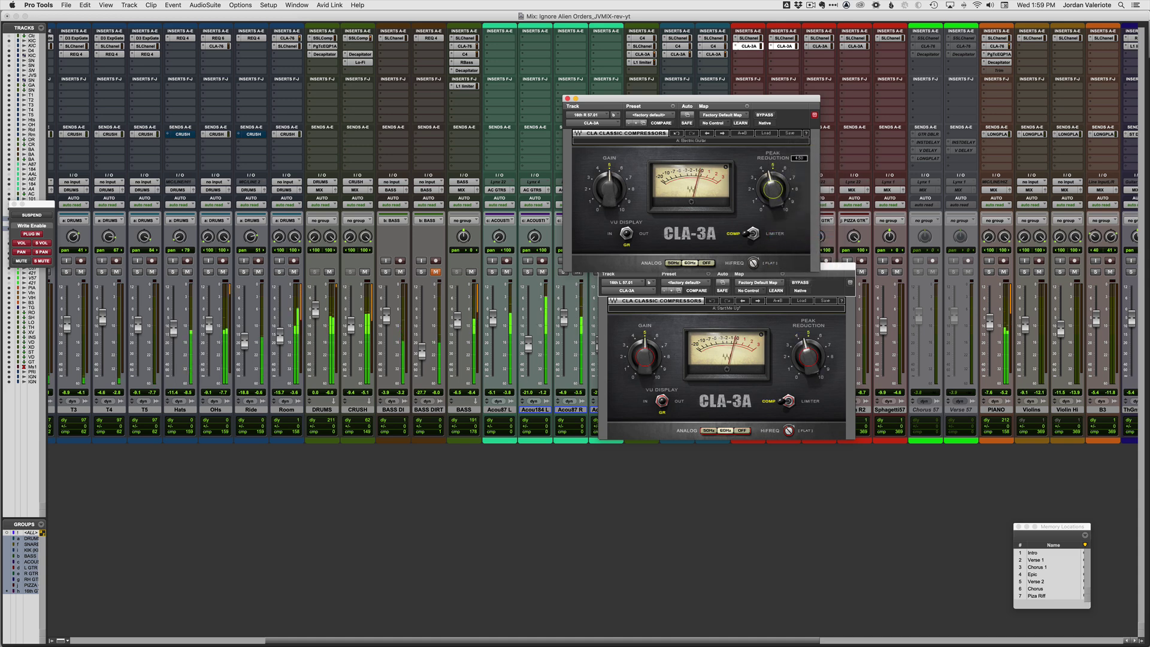
drag(780, 208, 781, 202)
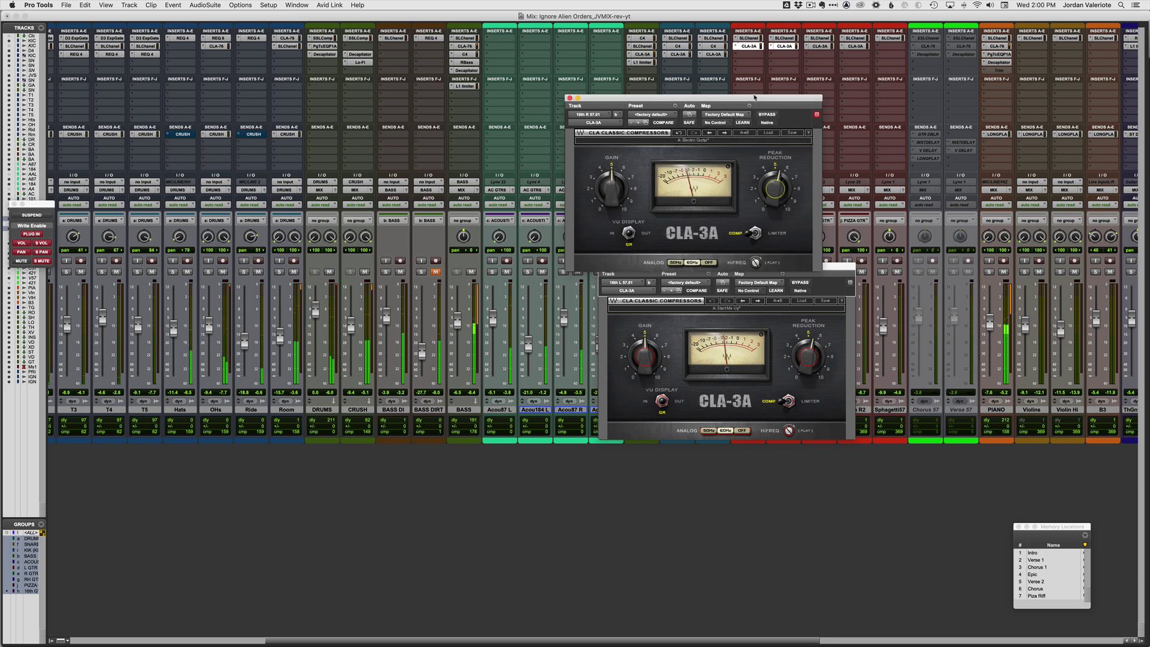
drag(688, 99, 878, 67)
drag(760, 265, 968, 277)
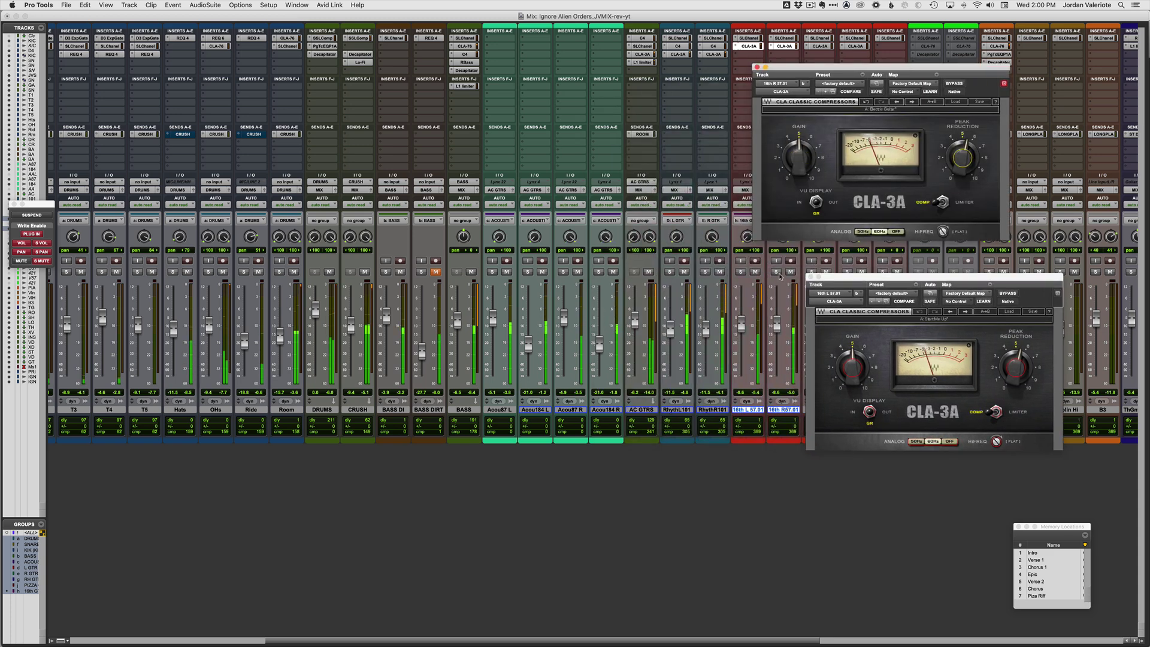
click(954, 84)
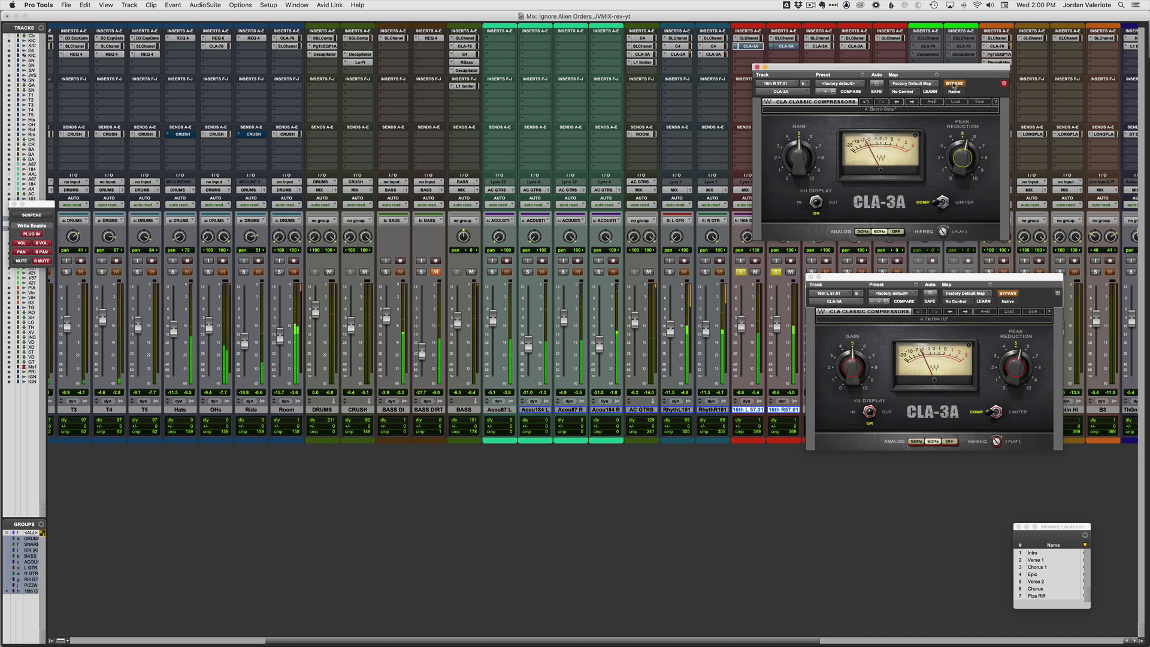
click(954, 84)
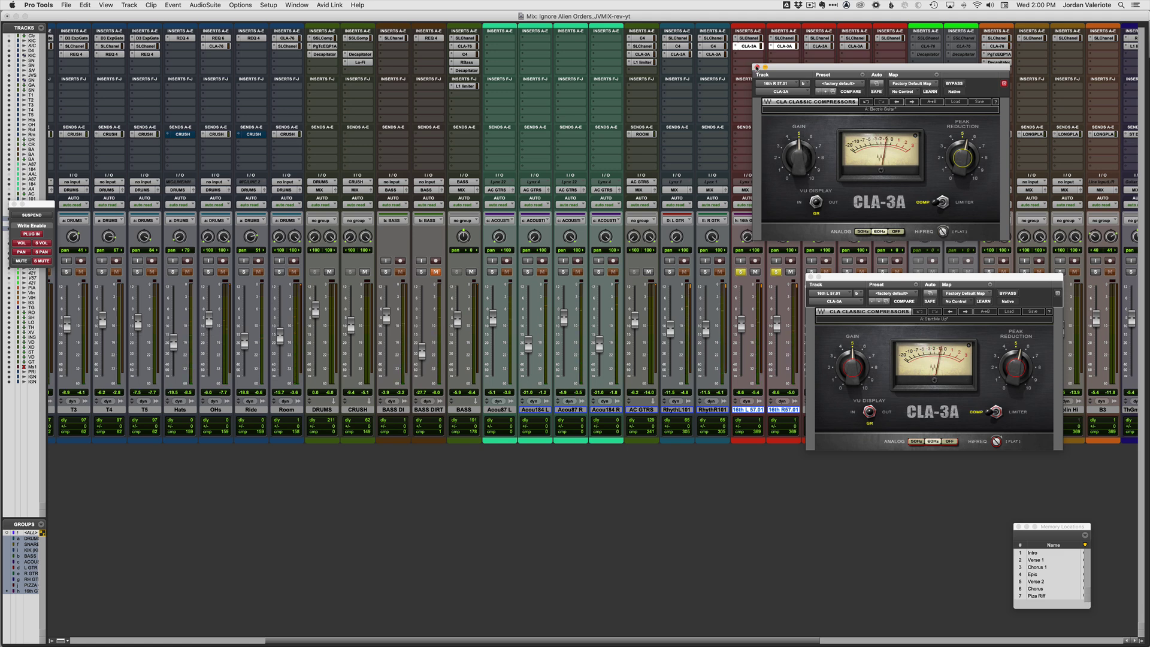
Step: Close both CLA-3A windows and inspect the ACOUSTICS group's attributes without changing them
click(757, 68)
click(811, 277)
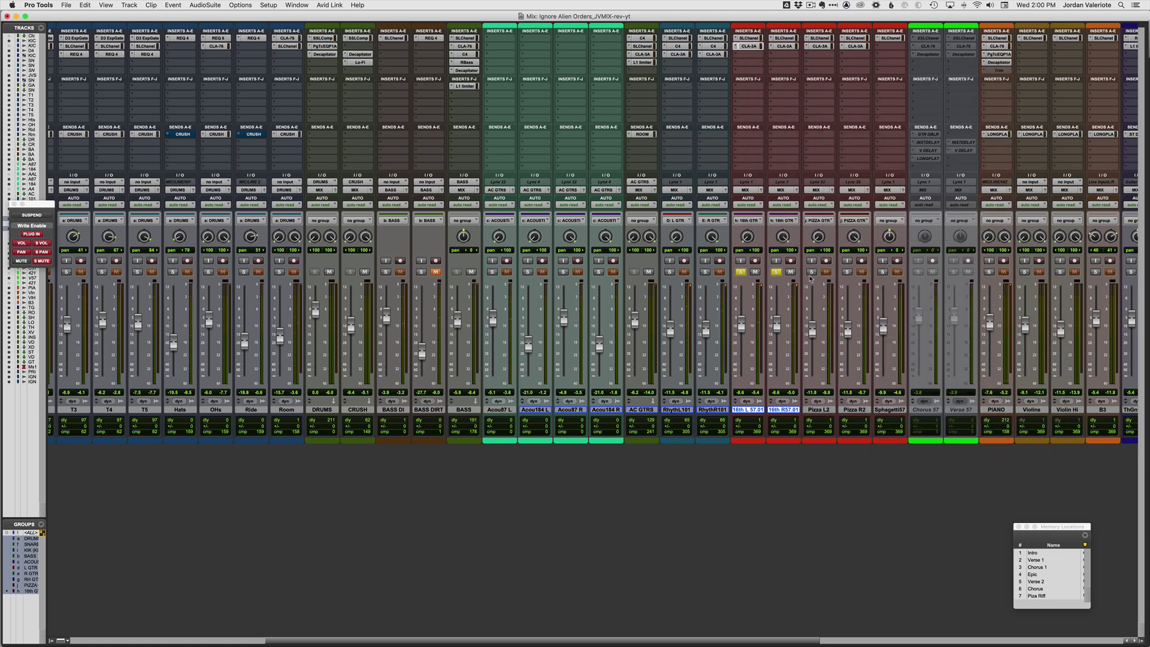
right_click(30, 565)
click(34, 578)
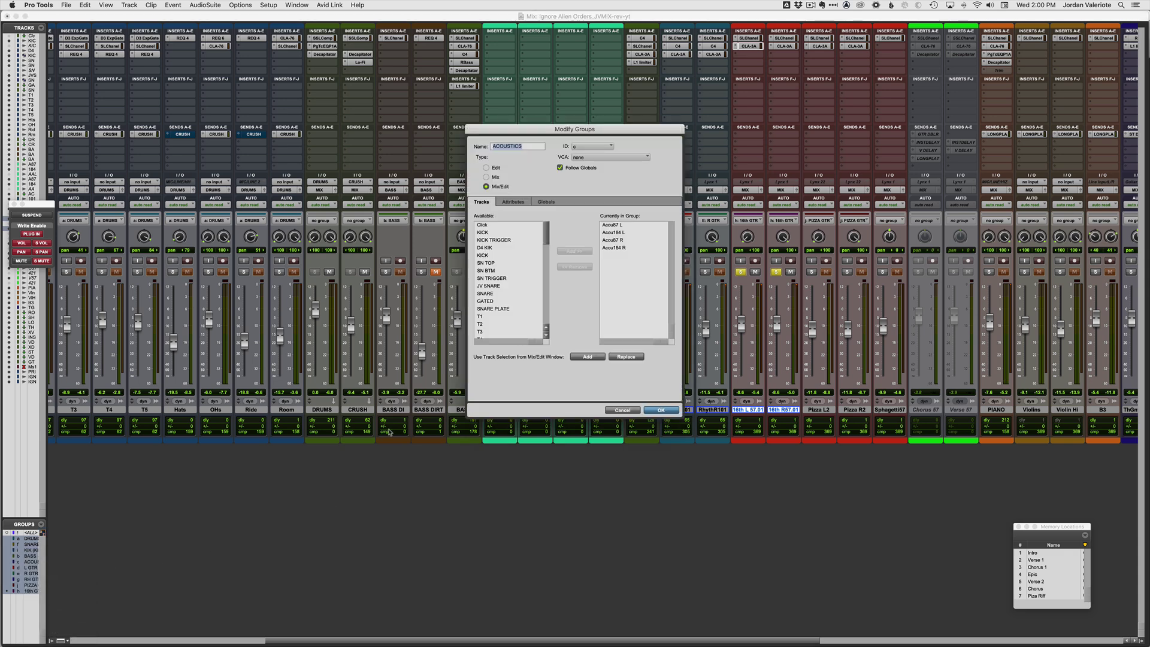
click(545, 202)
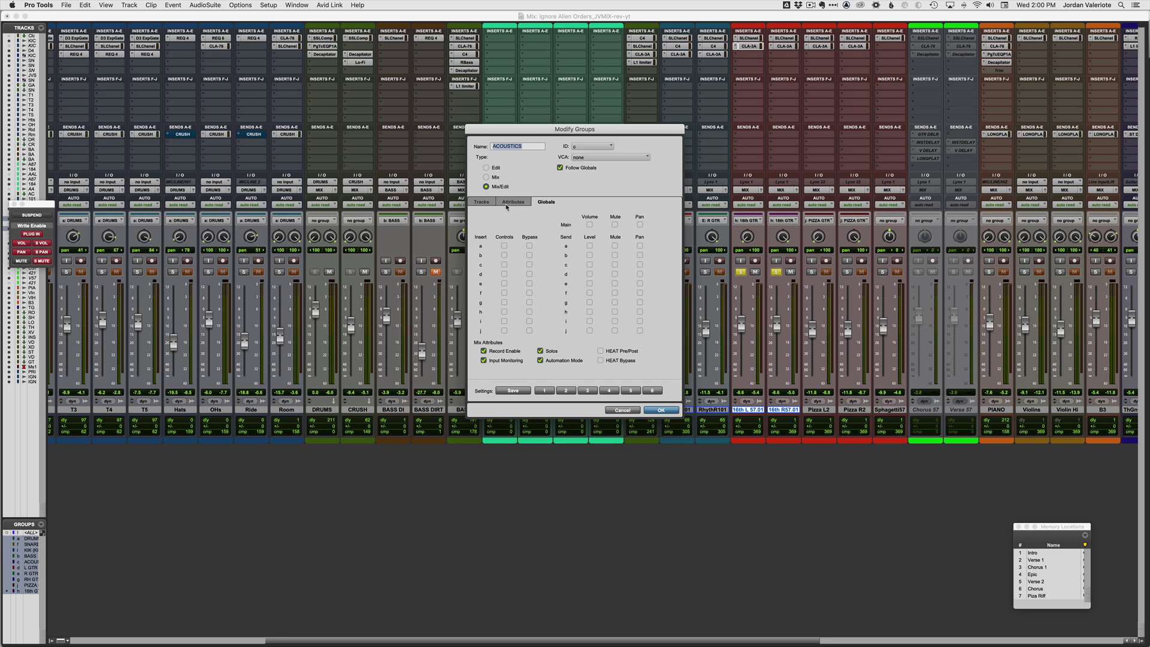
key(Return)
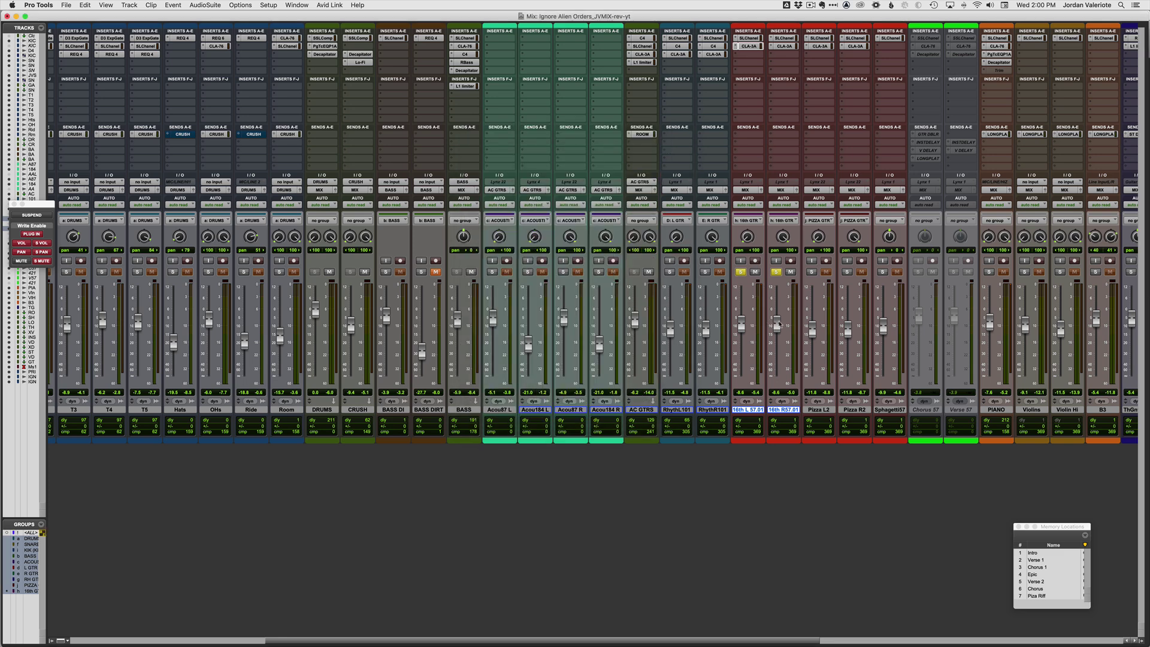
Step: Confirm the grouped 16th faders move together, restore them to -8.6 dB, unsolo, and show the Edit window
drag(779, 325, 778, 298)
key(space)
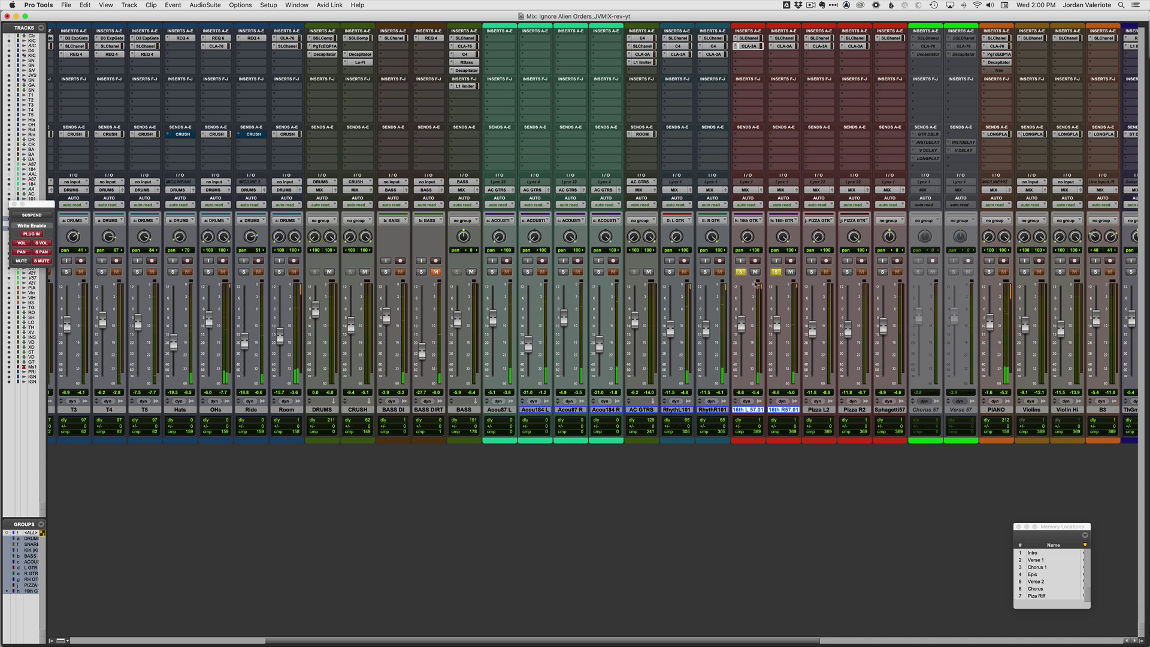
click(740, 272)
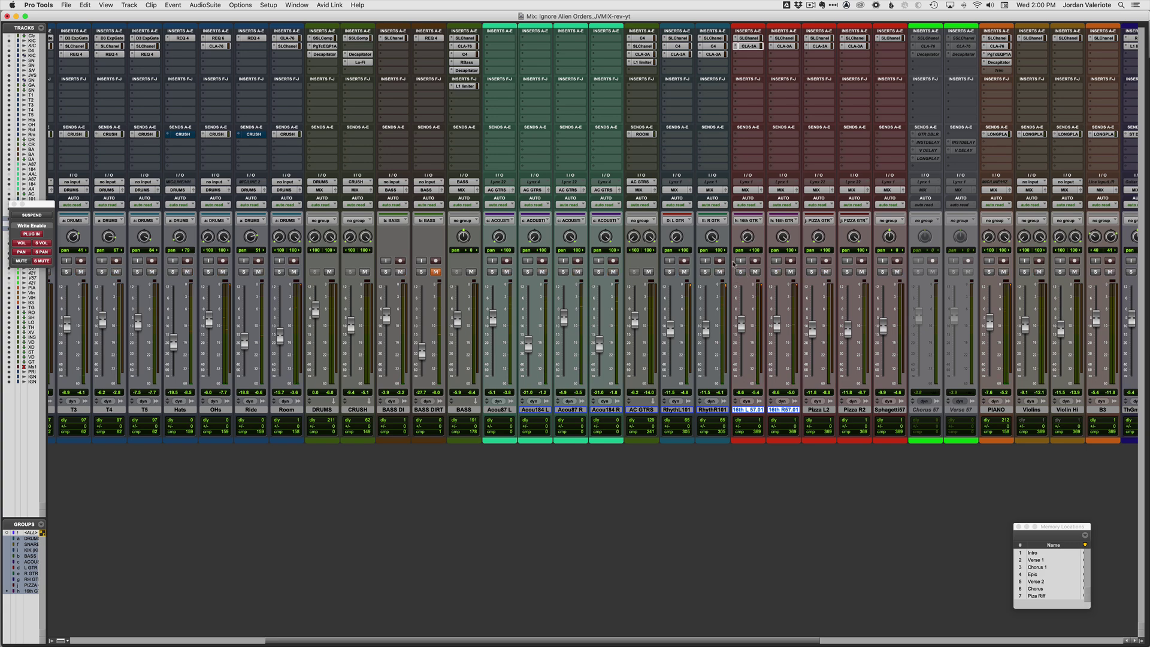
key(super+equal)
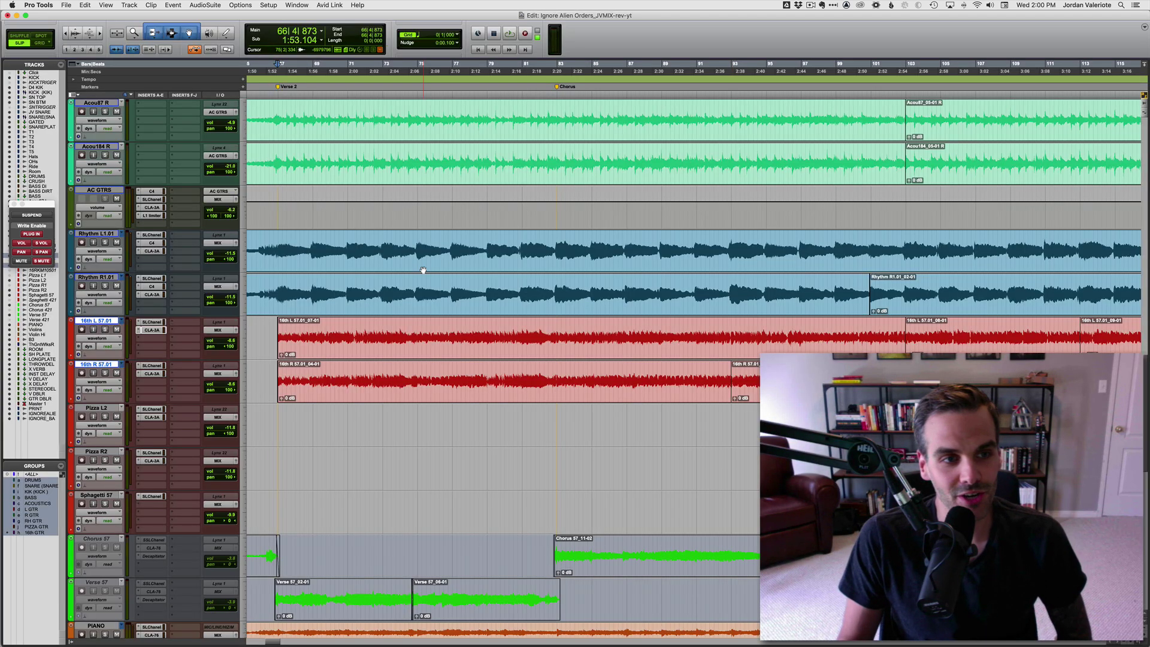
Step: Check that a range drawn on 16th L also selects the grouped 16th track, then clear it
scroll(411, 303, down, 5)
scroll(411, 304, up, 4)
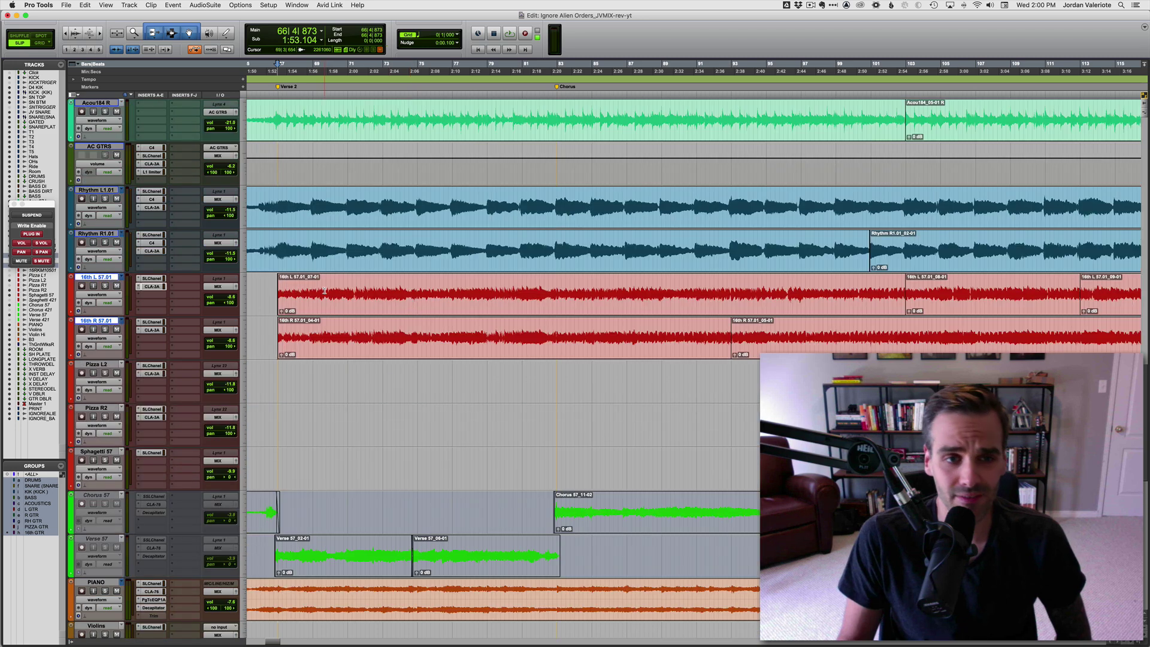
drag(324, 291, 350, 354)
click(351, 353)
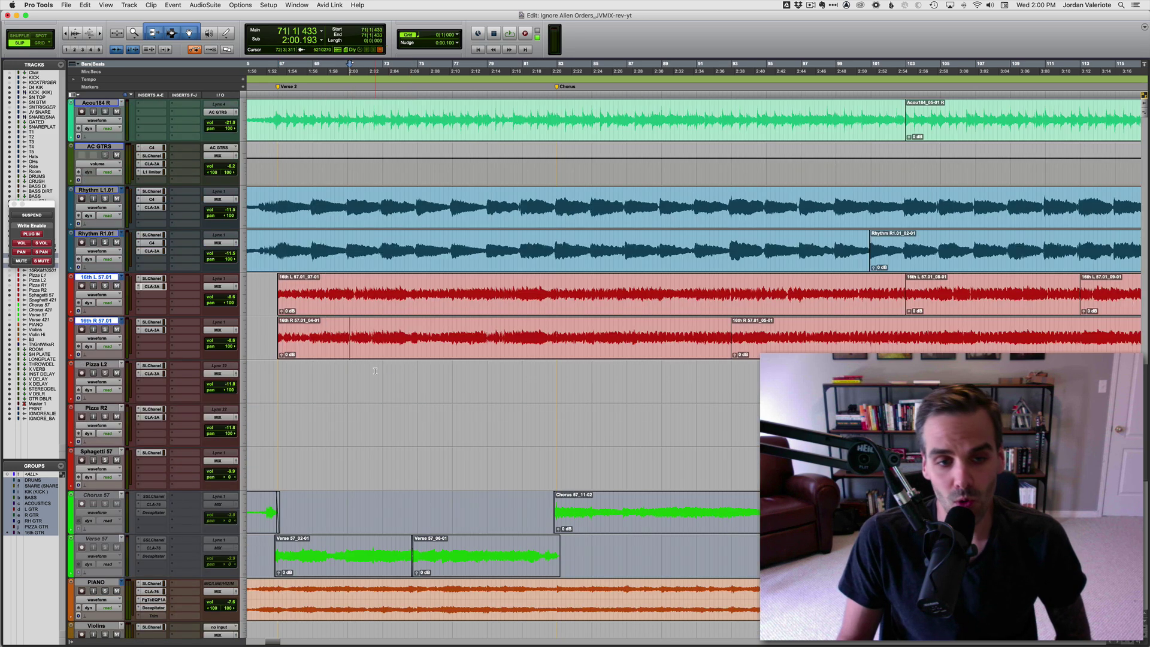
Step: Switch back to the Mix window with Cmd+= to show all channel strips and inserts
scroll(375, 371, down, 2)
scroll(353, 381, up, 3)
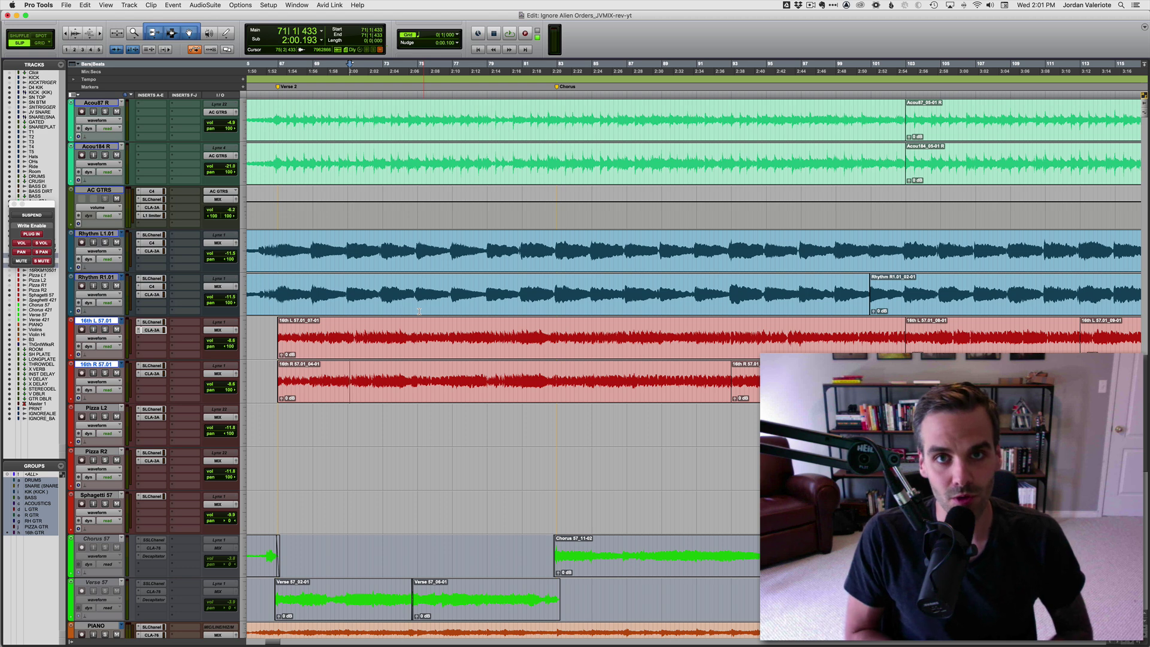
key(super+equal)
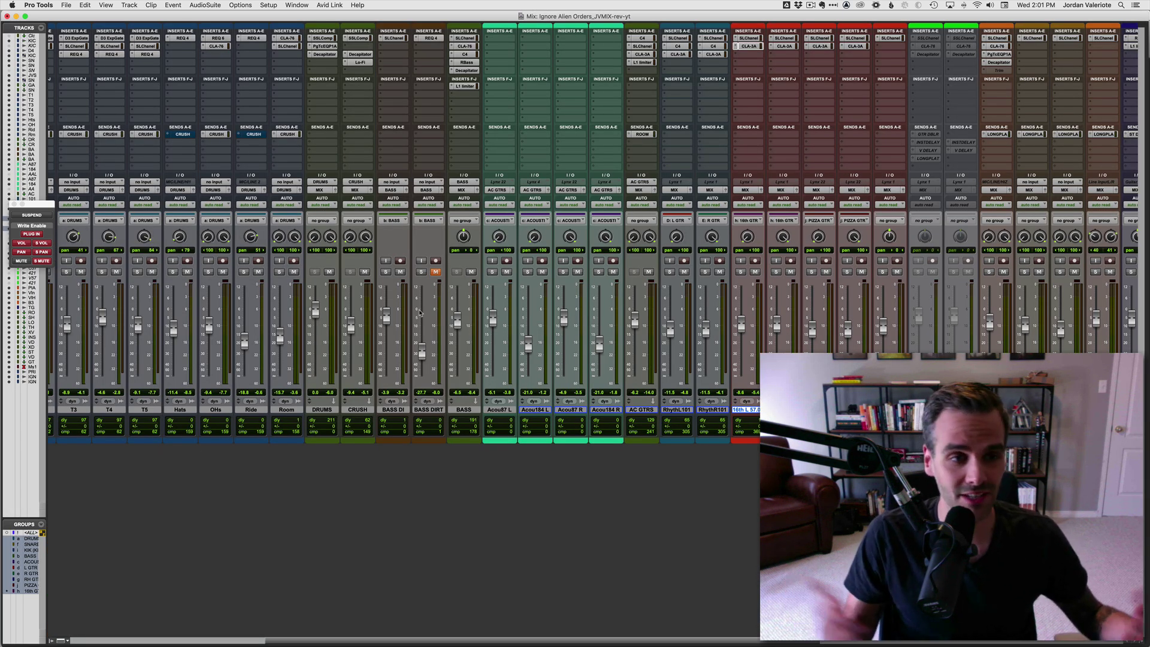